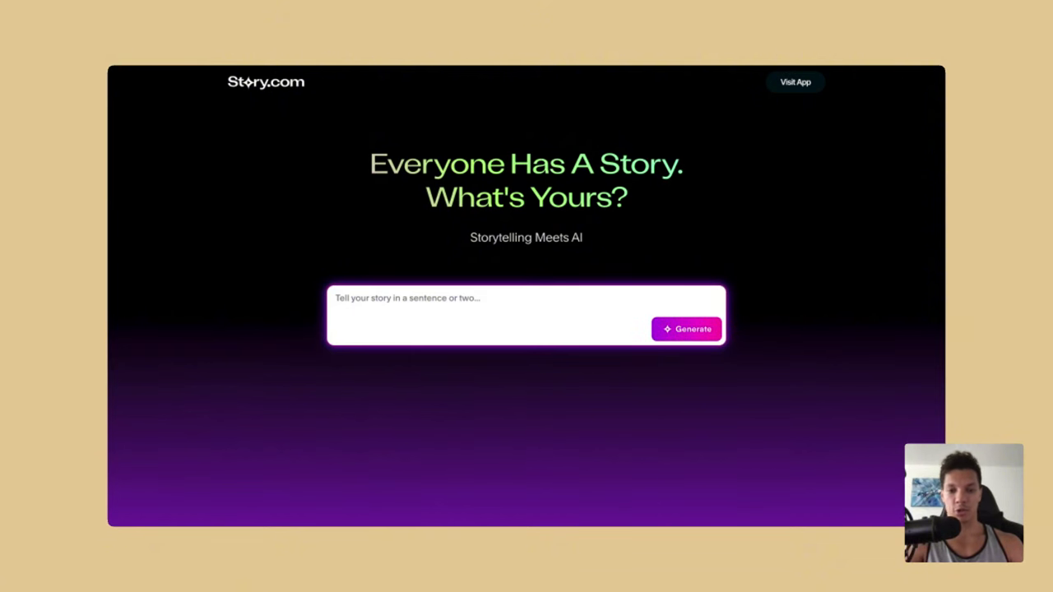
- Scroll through the Story.com landing page, then launch the app with Visit App
scroll(449, 384, "down", 5)
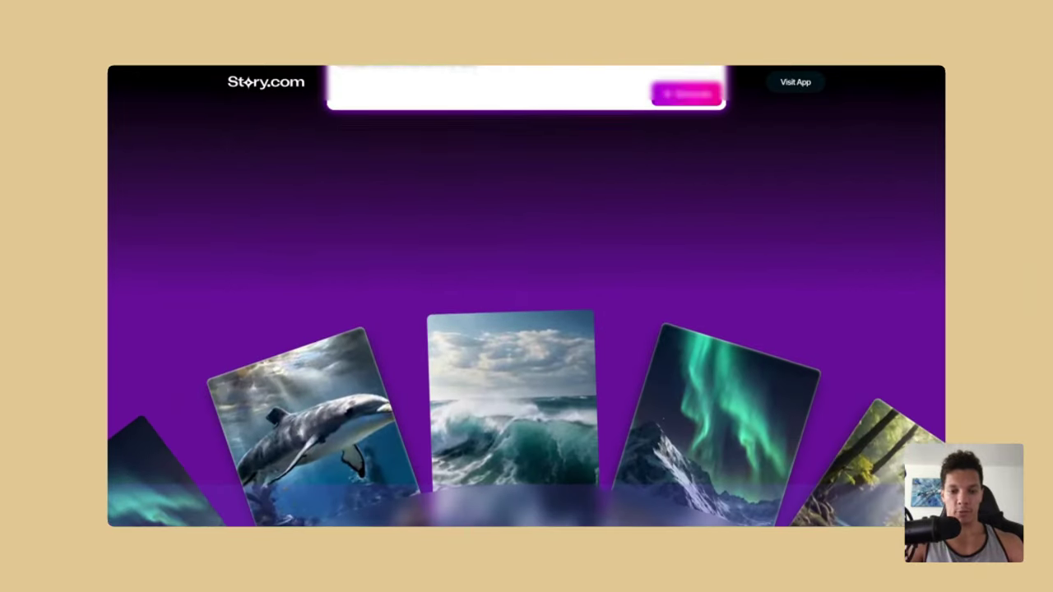
scroll(571, 404, "down", 5)
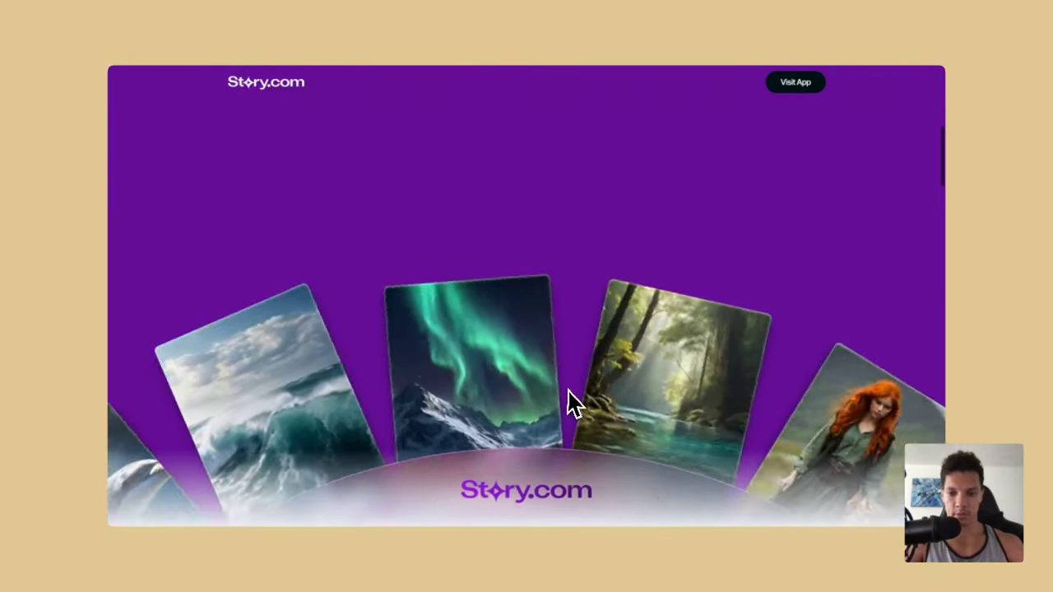
scroll(586, 405, "down", 3)
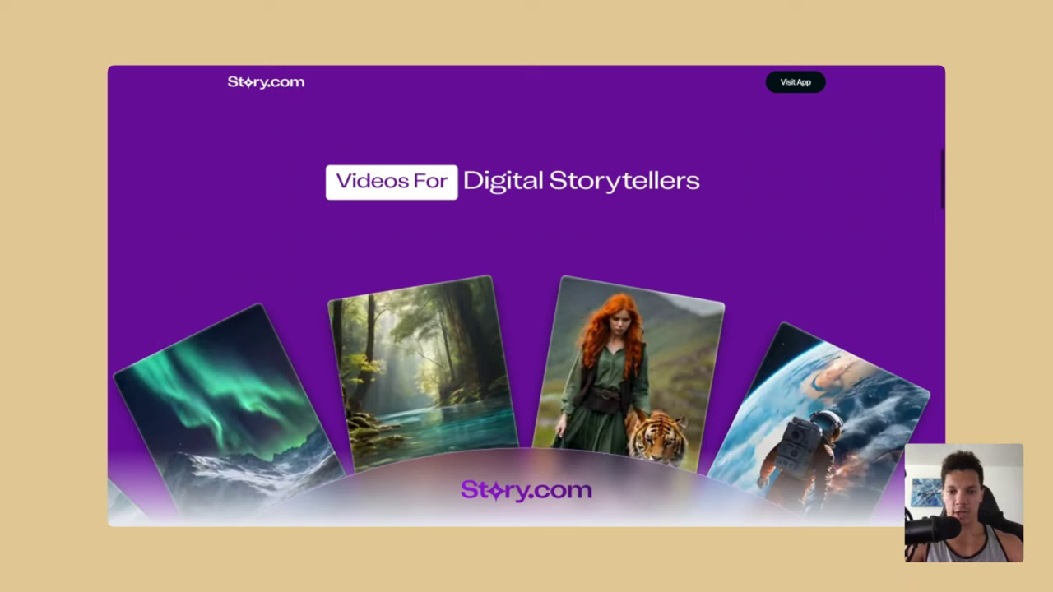
scroll(588, 382, "down", 3)
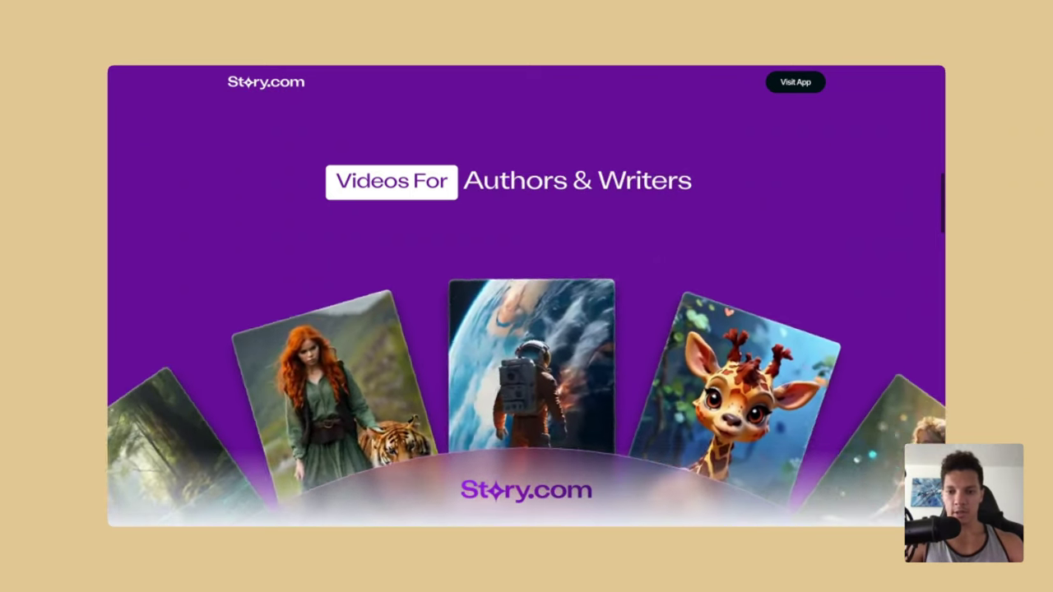
scroll(527, 370, "down", 3)
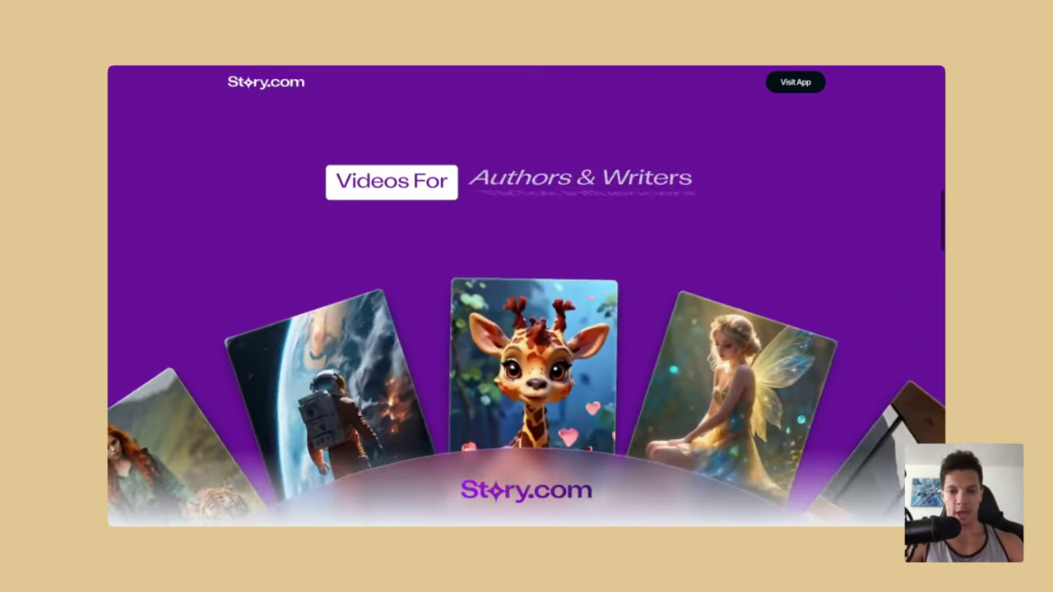
scroll(526, 313, "down", 5)
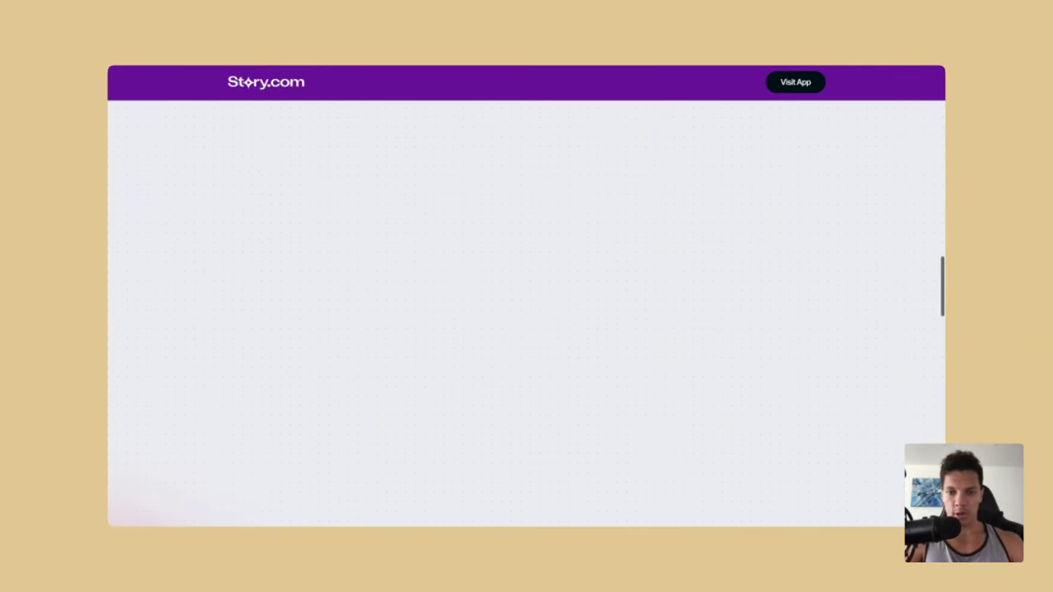
scroll(526, 312, "down", 2)
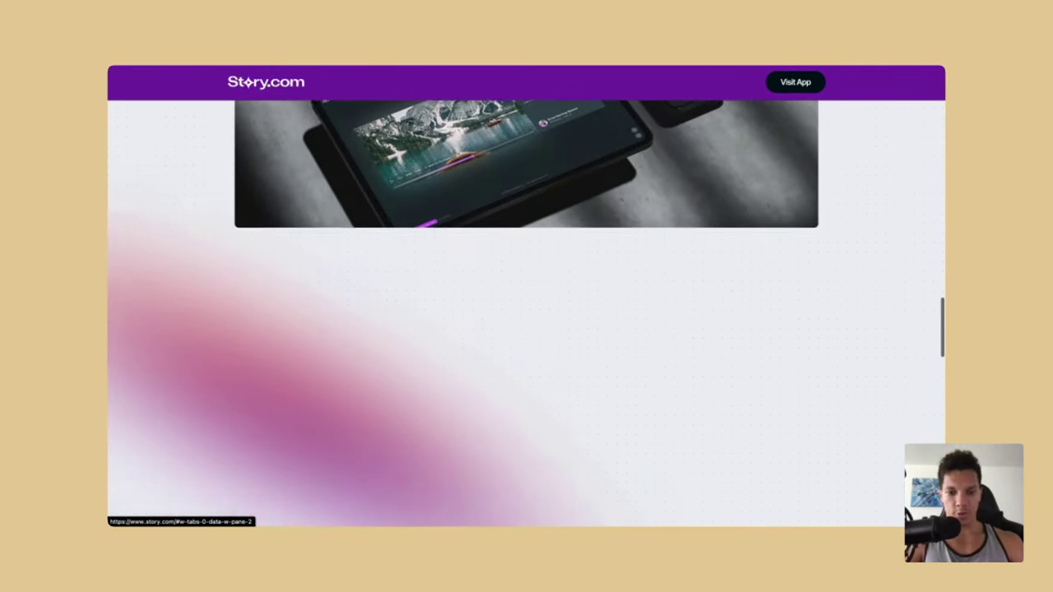
scroll(526, 313, "up", 10)
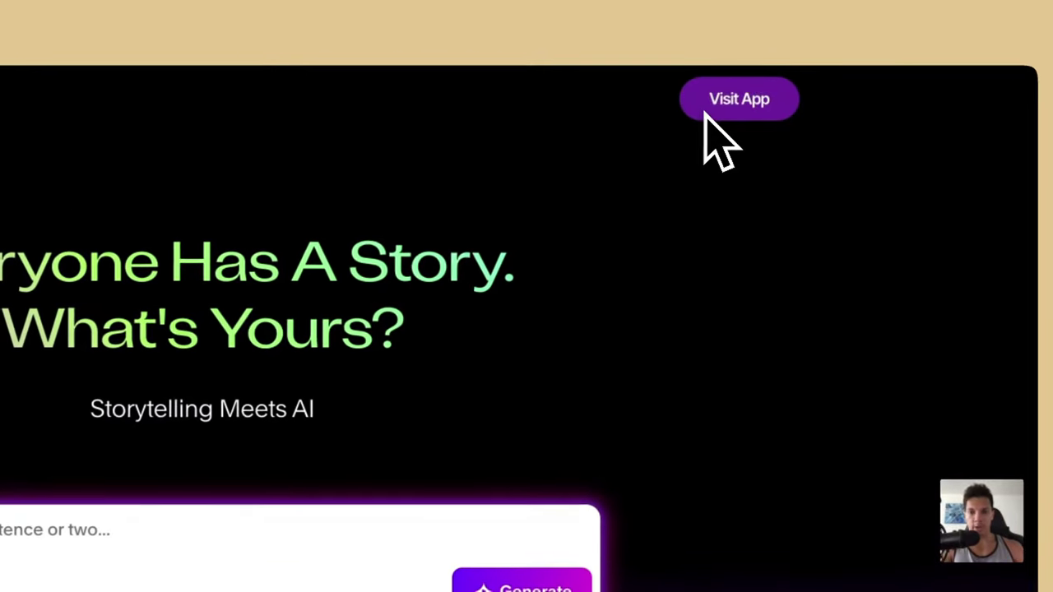
left_click(780, 87)
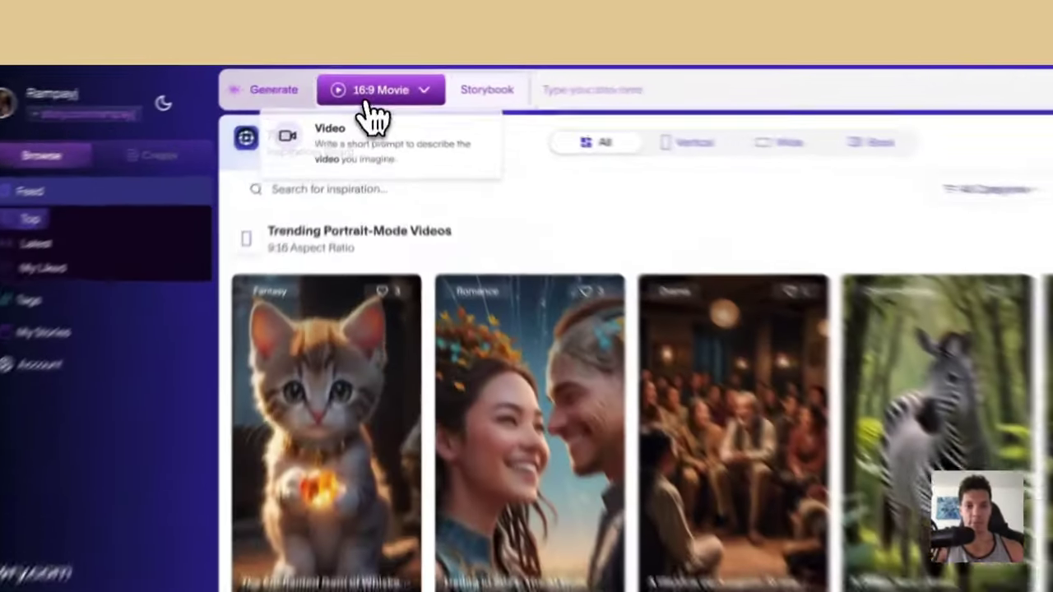
- Set the generator to 16:9 Movie in English after briefly trying Storybook, keeping Slow production
left_click(374, 84)
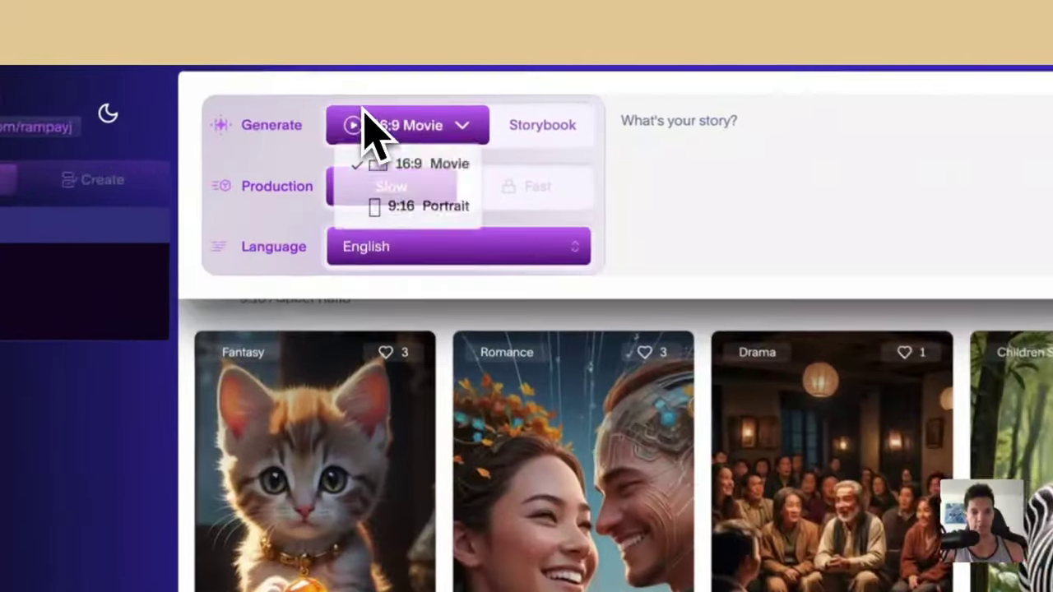
left_click(471, 148)
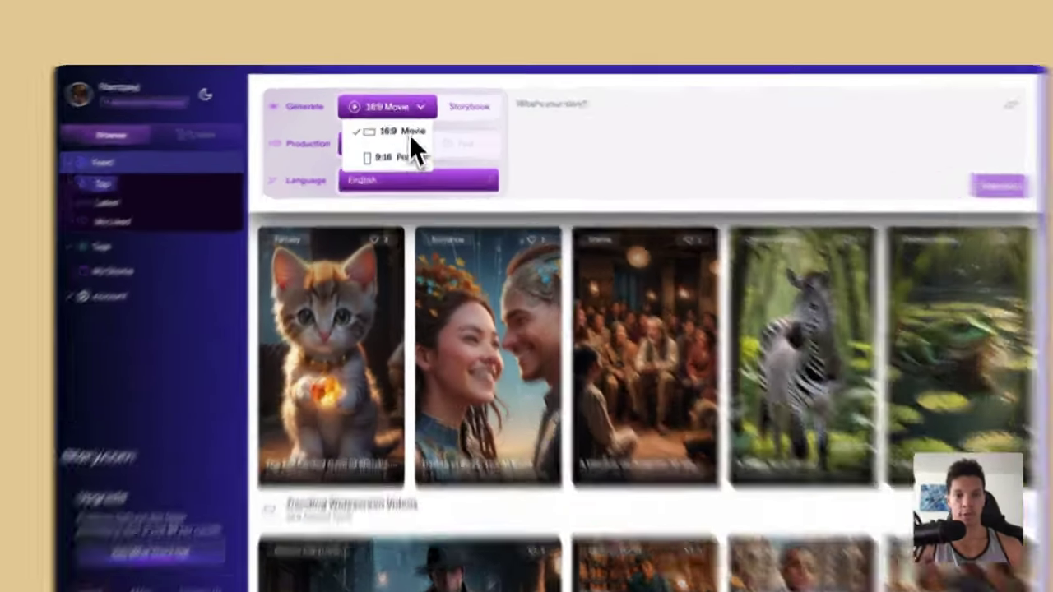
left_click(398, 121)
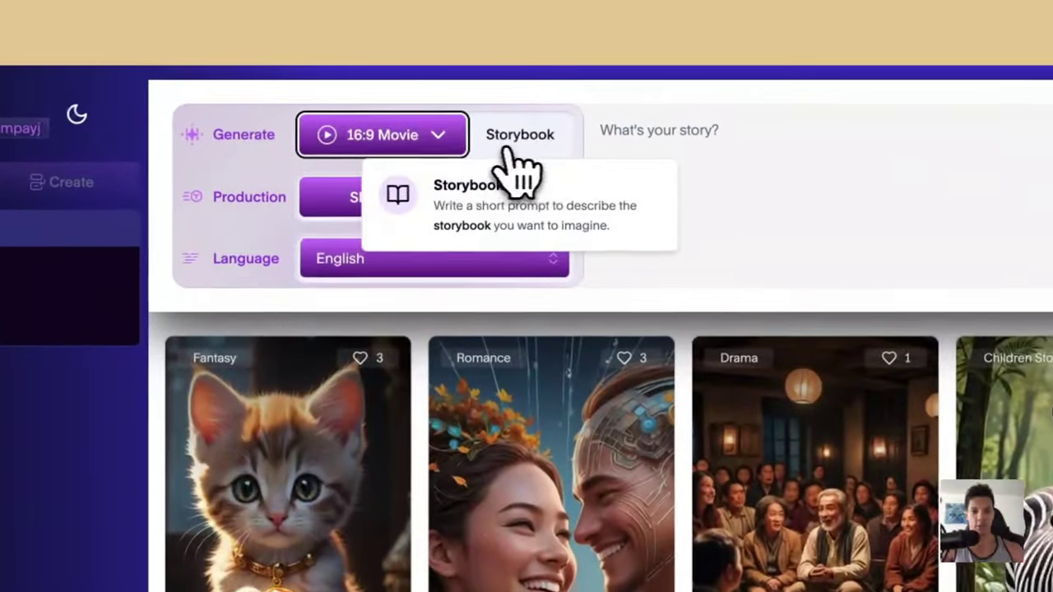
left_click(523, 144)
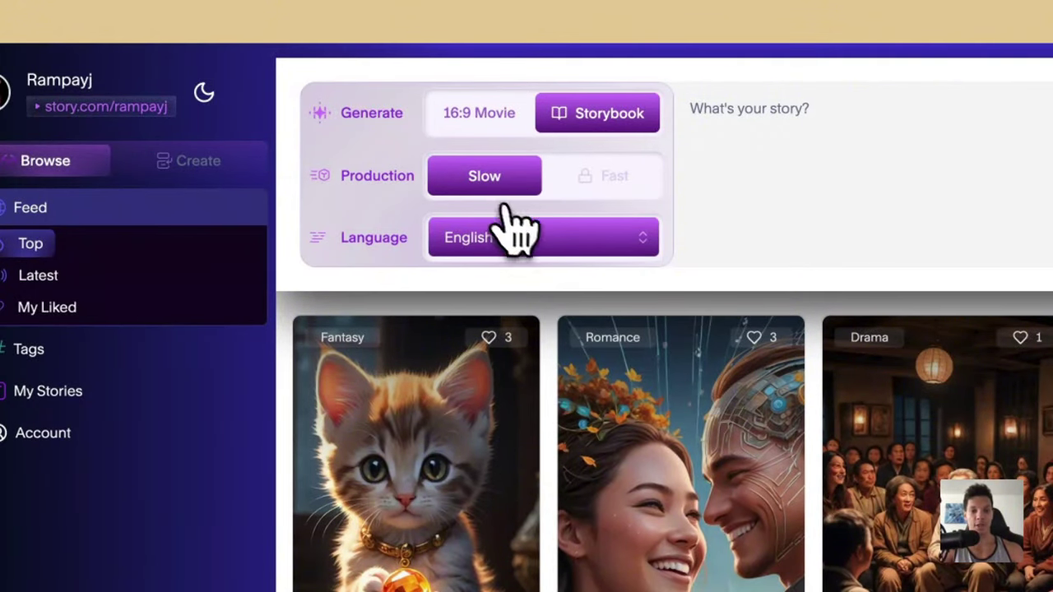
left_click(506, 207)
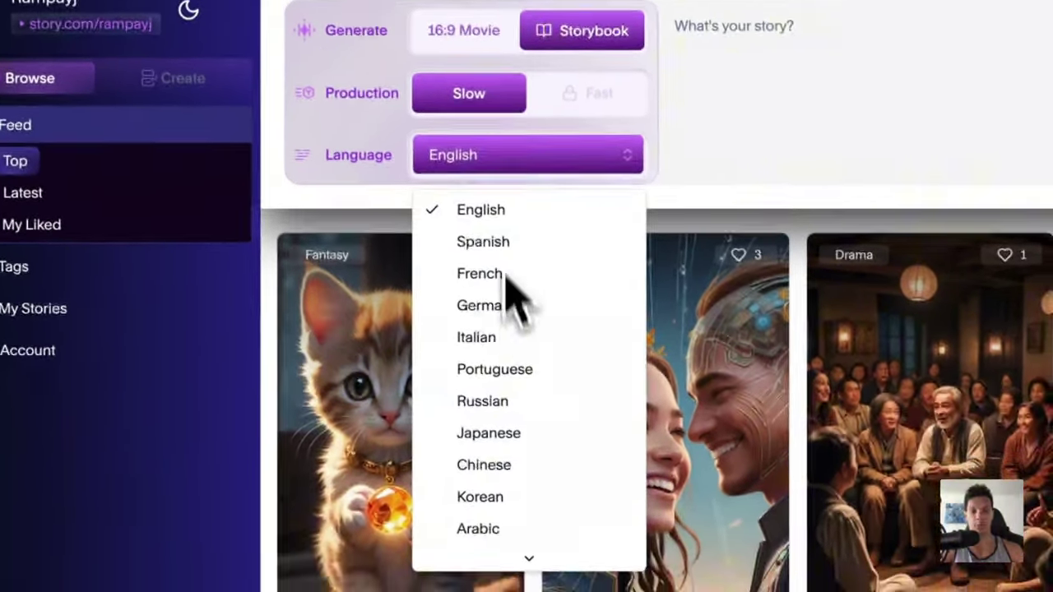
left_click(511, 252)
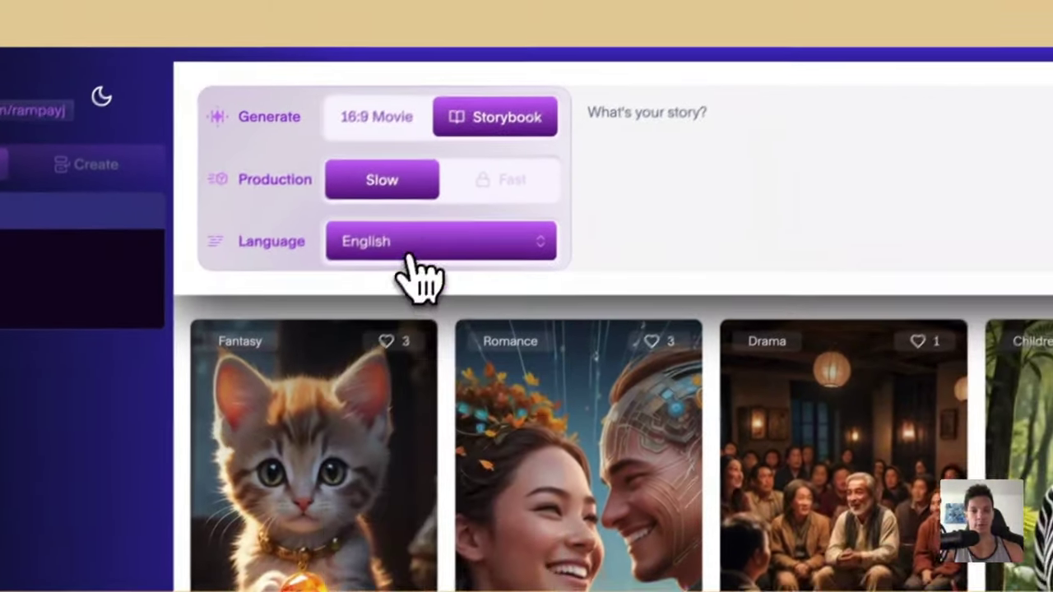
left_click(403, 120)
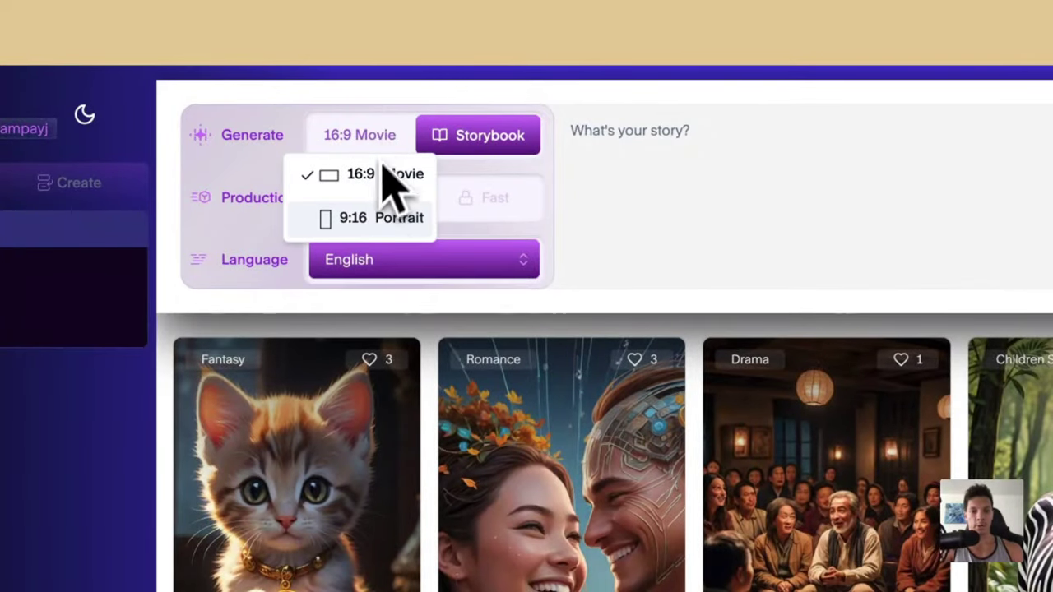
left_click(364, 186)
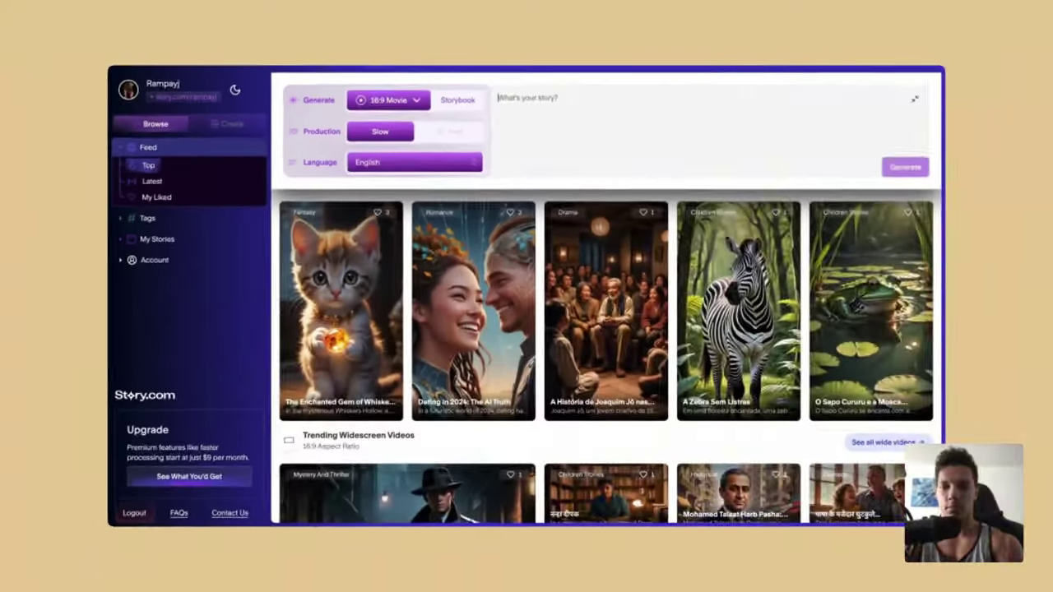
- Enter the prompt about a boy working daily toward his dream, then generate the story
type("A boy works hard everyday on his dream. He is determined to succeed in accomplishing h")
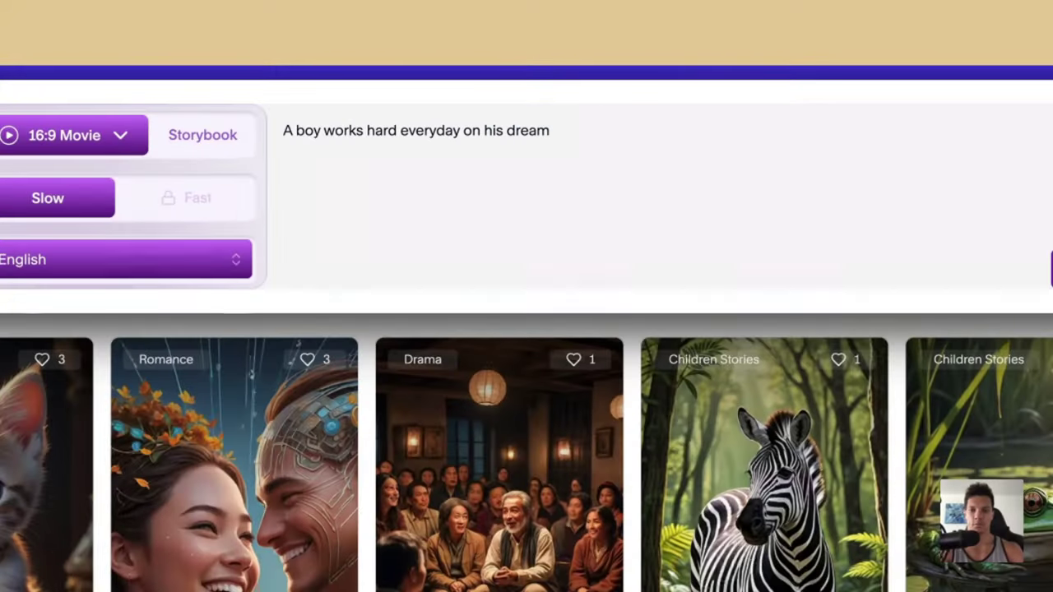
type("is goals. He finds himself completely alone in his journey, but he doesn't give up. Everyone thinks he has gone crazy & has sacrificed his youth on the pursuit of succ")
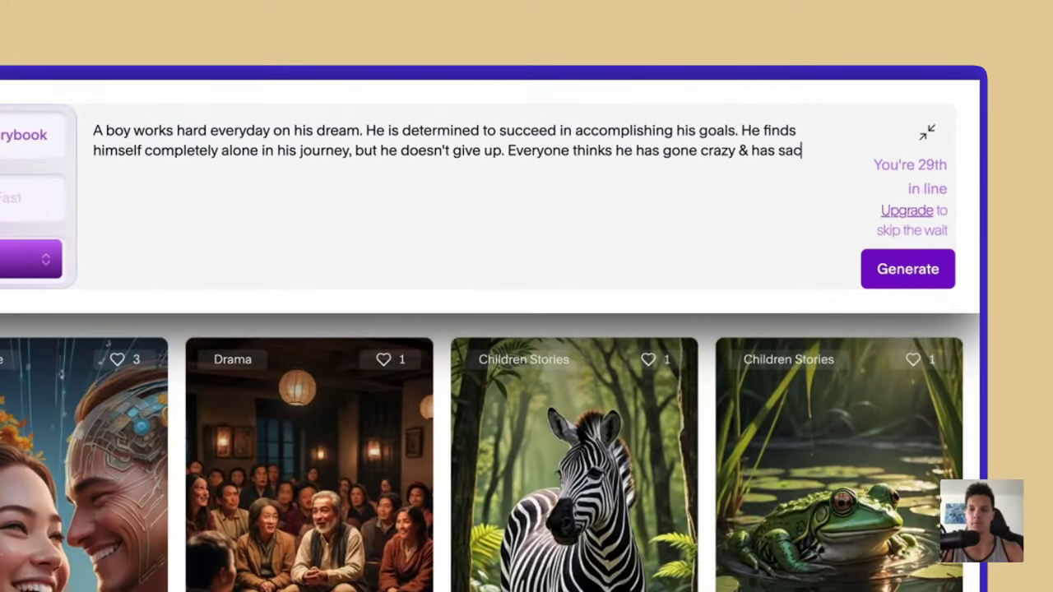
type("ess, but the boy does not falter. He continues on and later becomes the king he always knew he was")
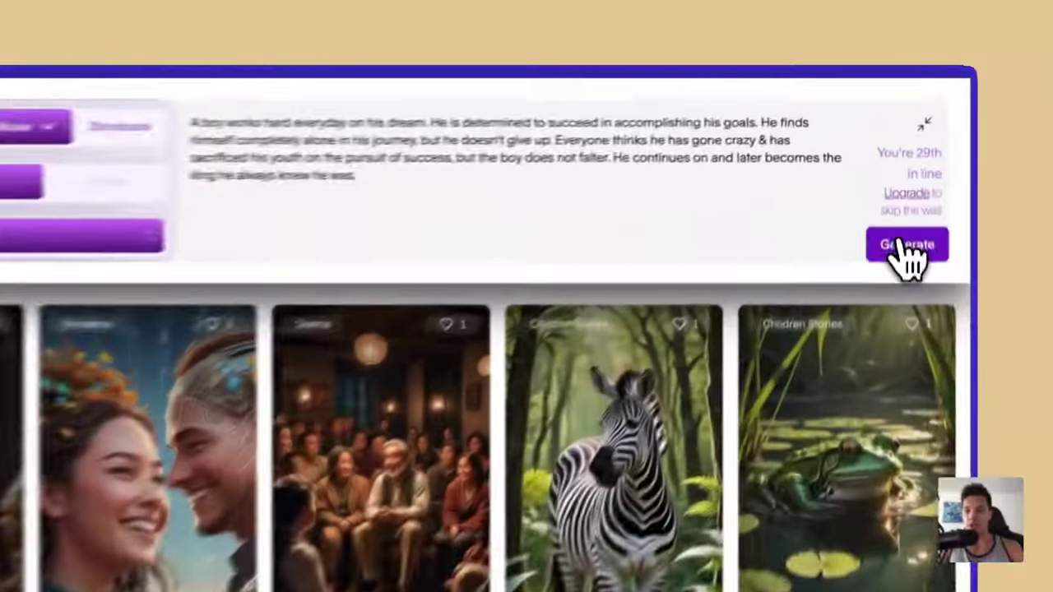
left_click(903, 245)
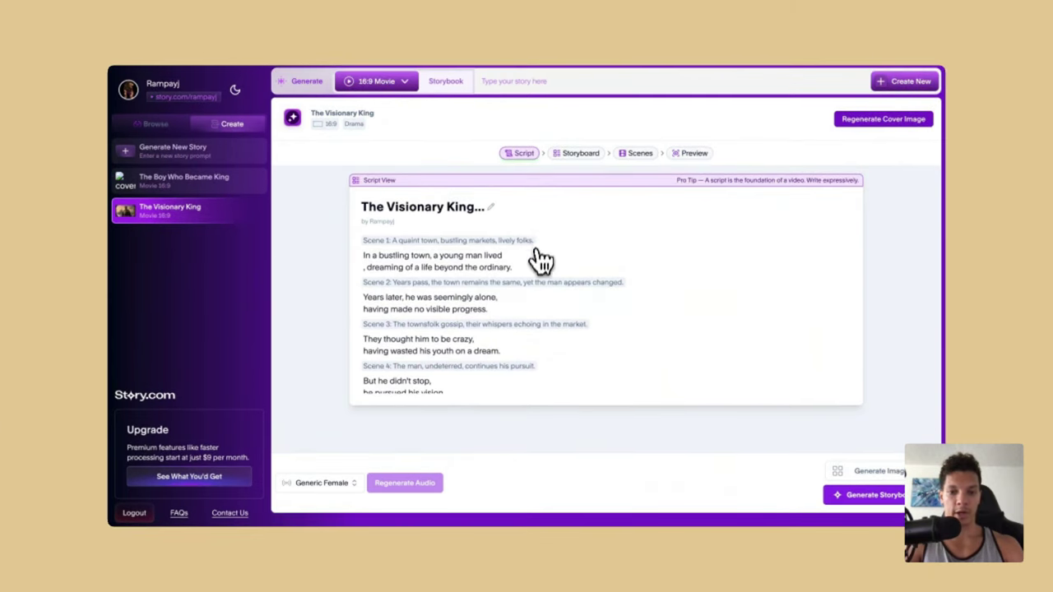
scroll(510, 317, "down", 3)
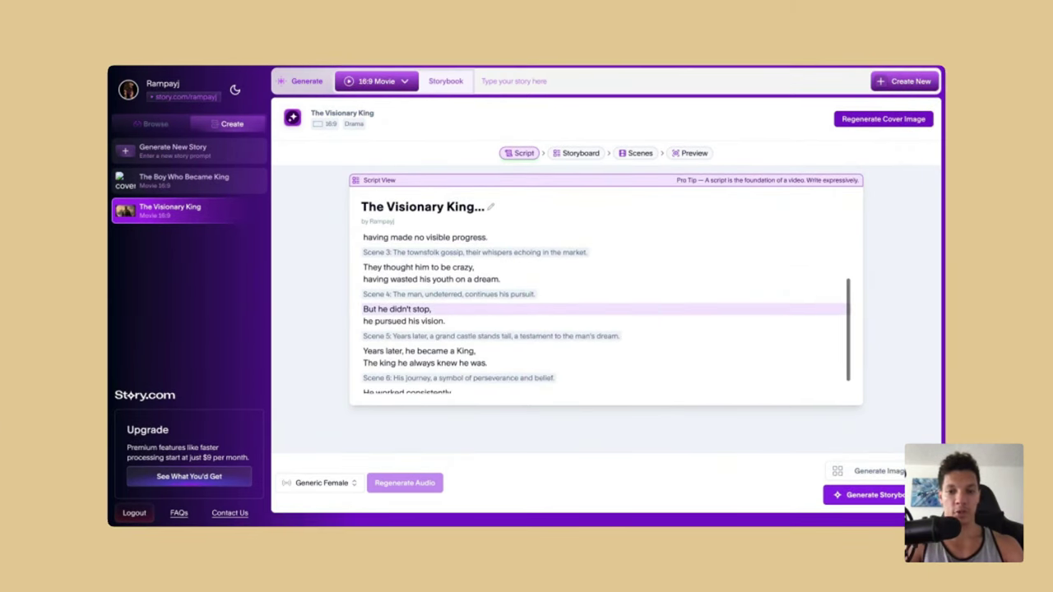
scroll(430, 252, "up", 5)
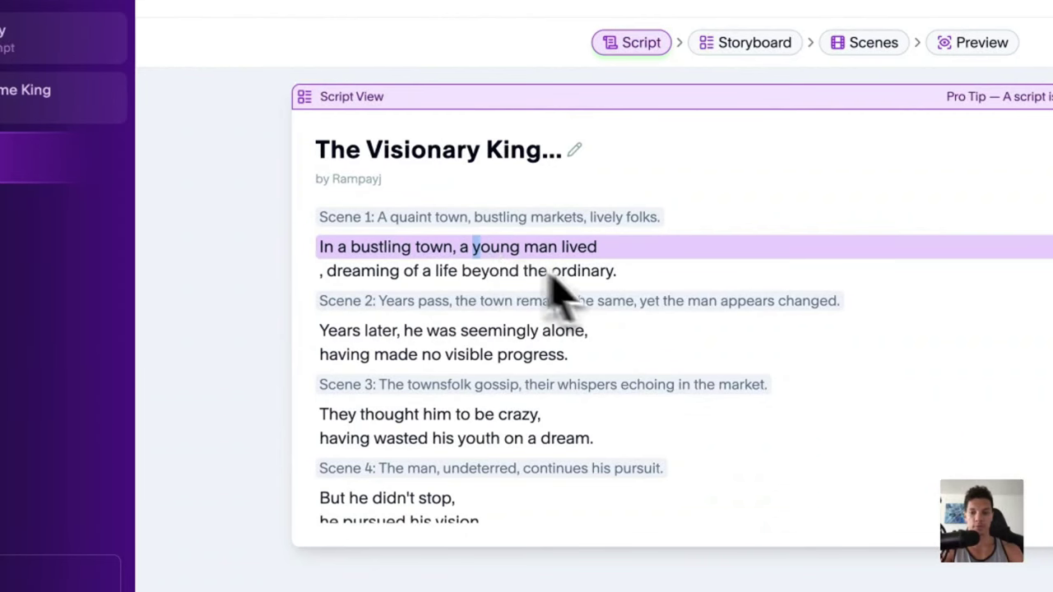
scroll(592, 375, "down", 5)
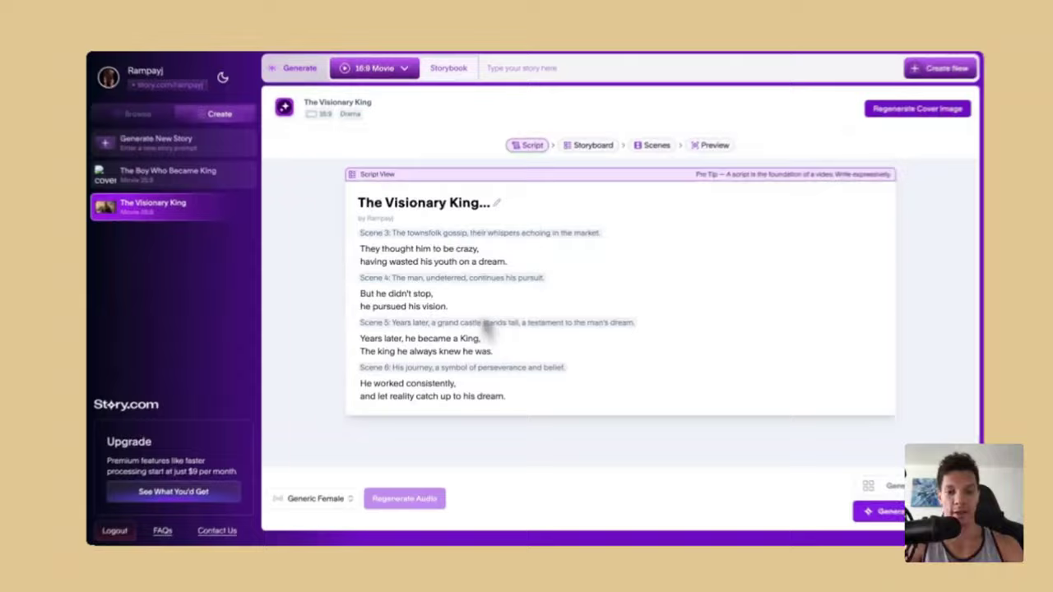
scroll(531, 366, "up", 2)
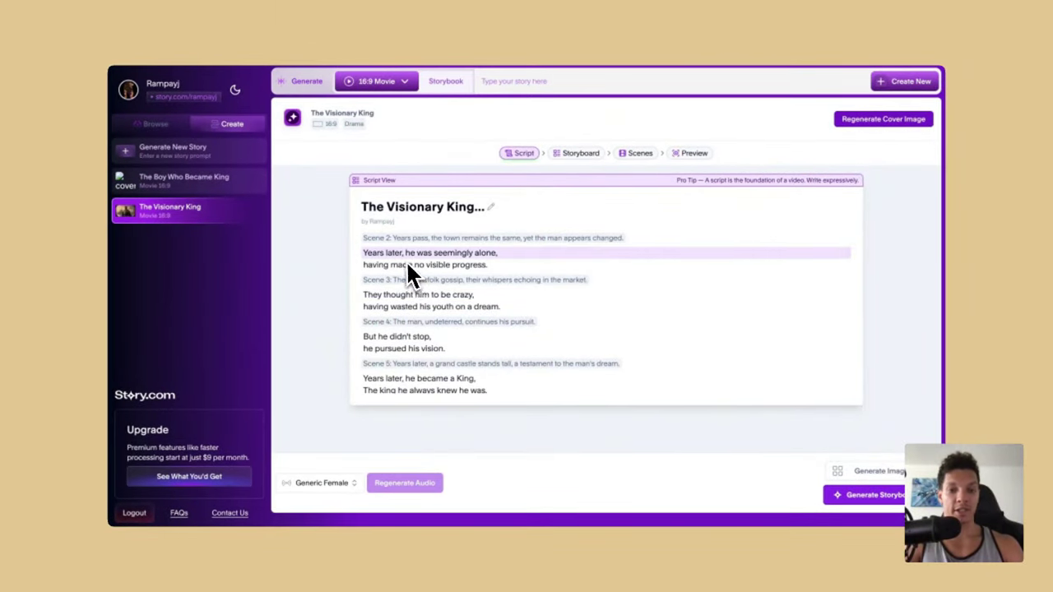
scroll(409, 274, "up", 2)
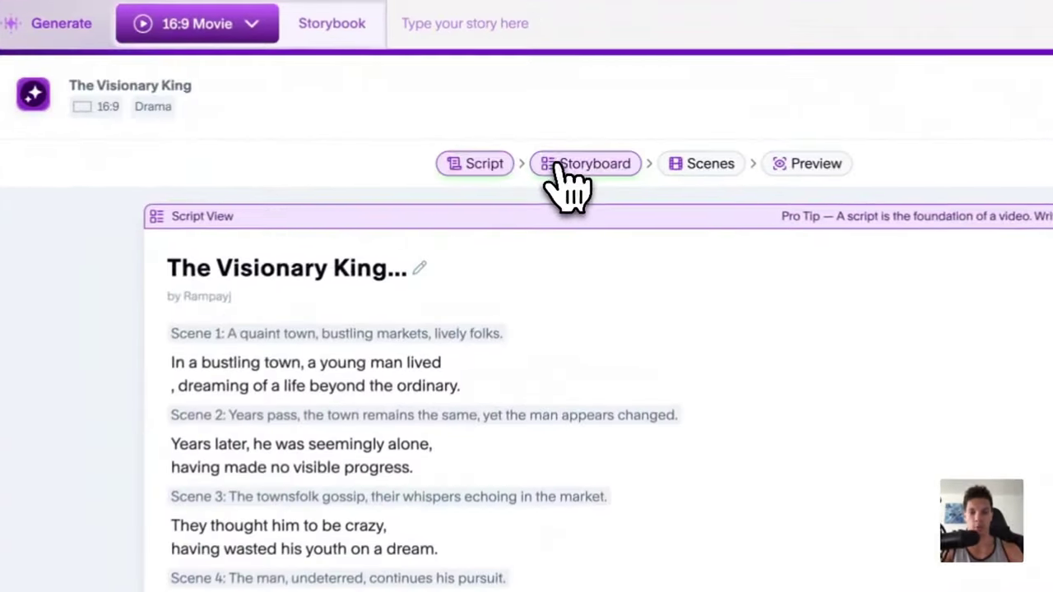
left_click(568, 165)
left_click(500, 298)
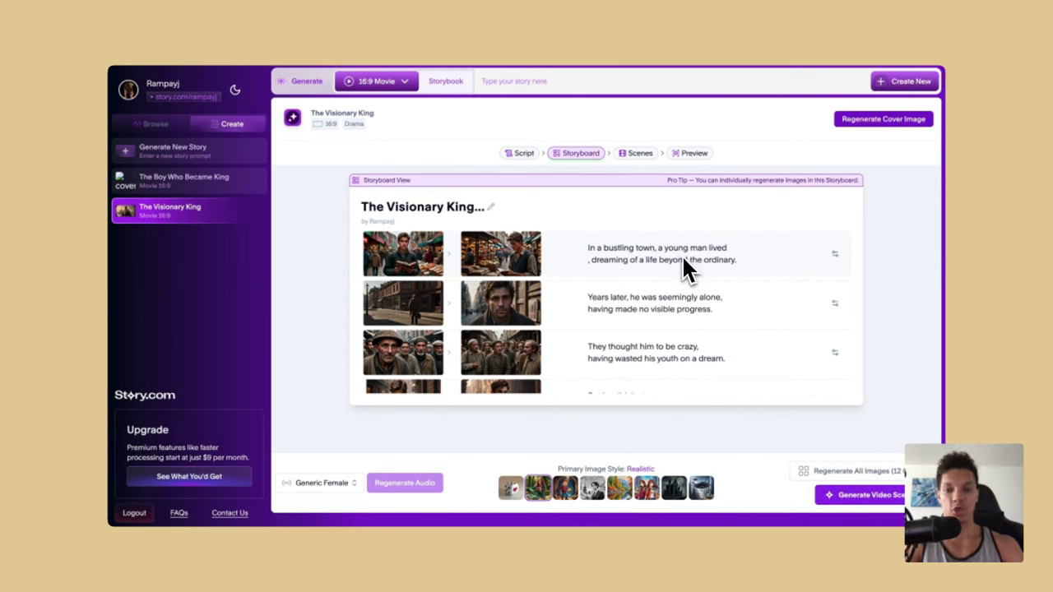
scroll(681, 260, "down", 3)
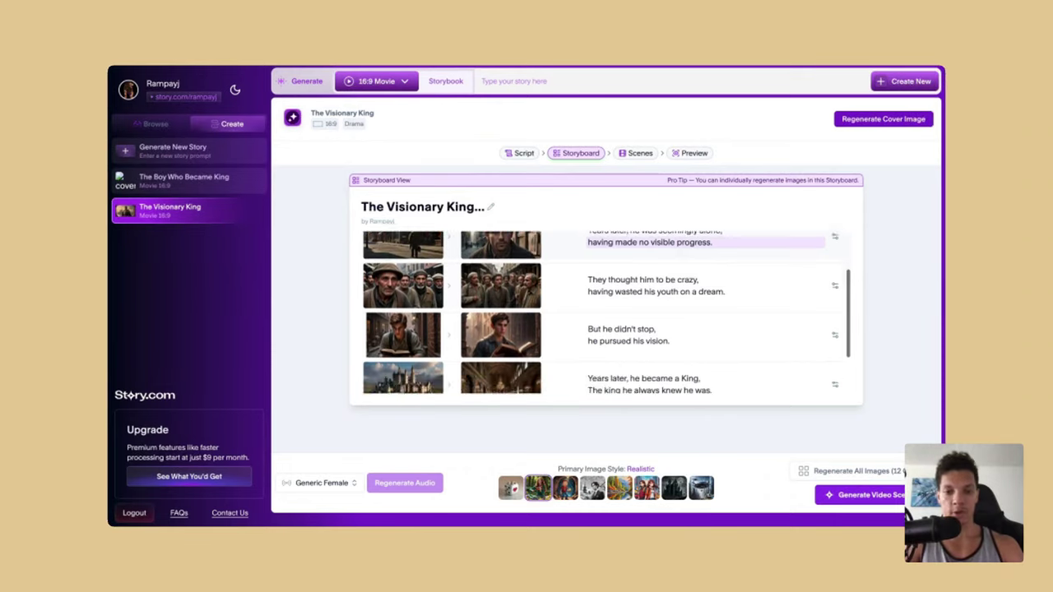
scroll(651, 263, "up", 2)
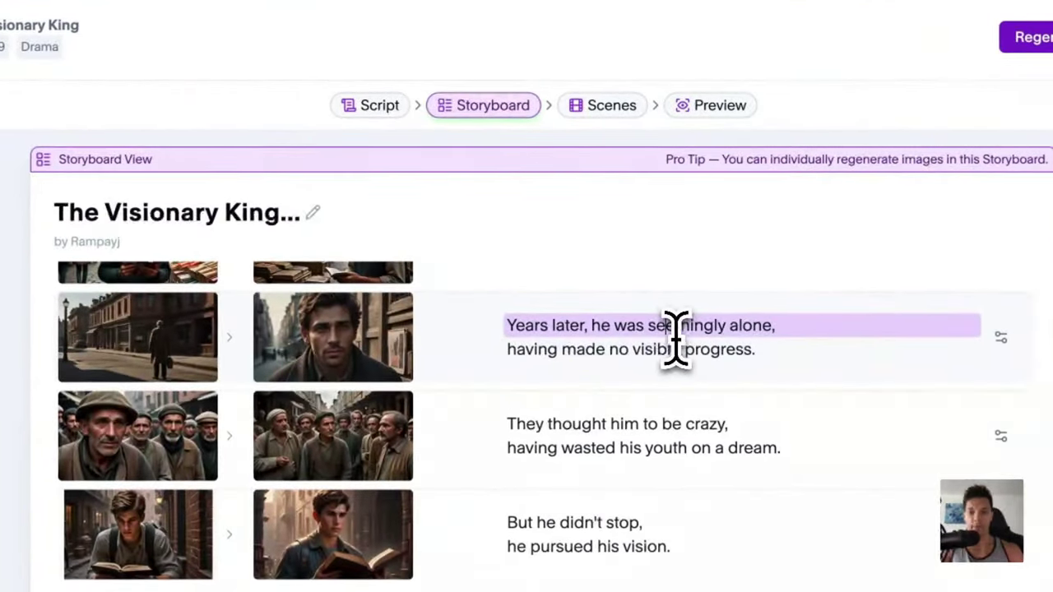
left_click(387, 354)
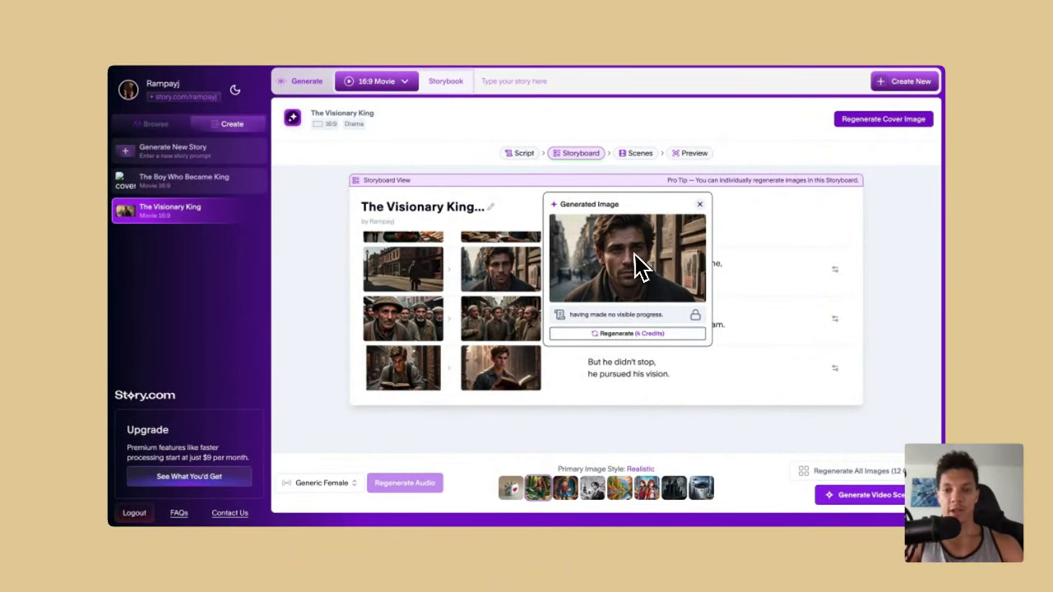
left_click(699, 204)
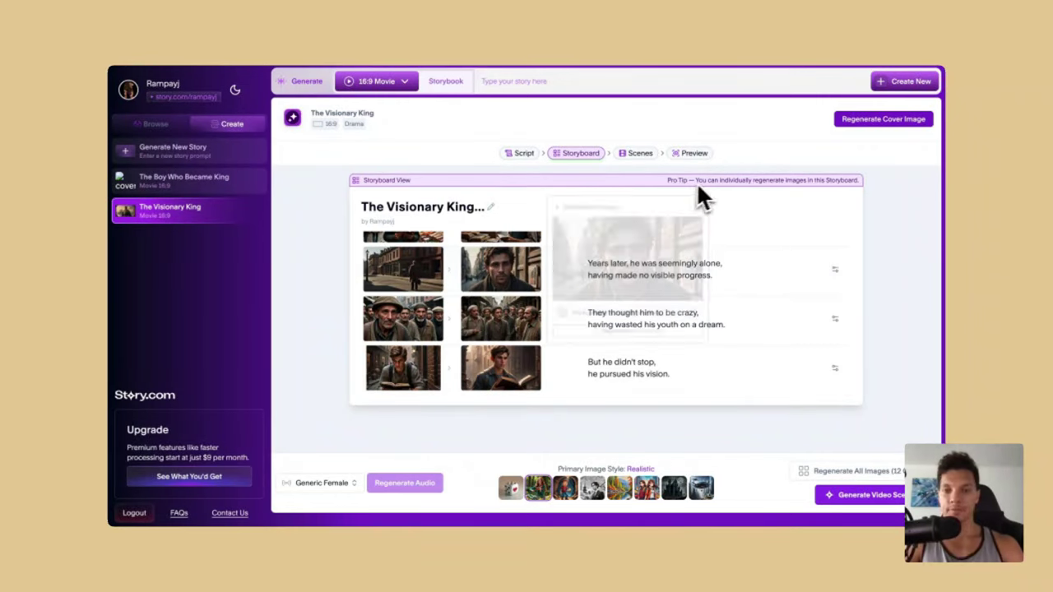
left_click(535, 315)
scroll(506, 332, "down", 2)
scroll(568, 271, "up", 3)
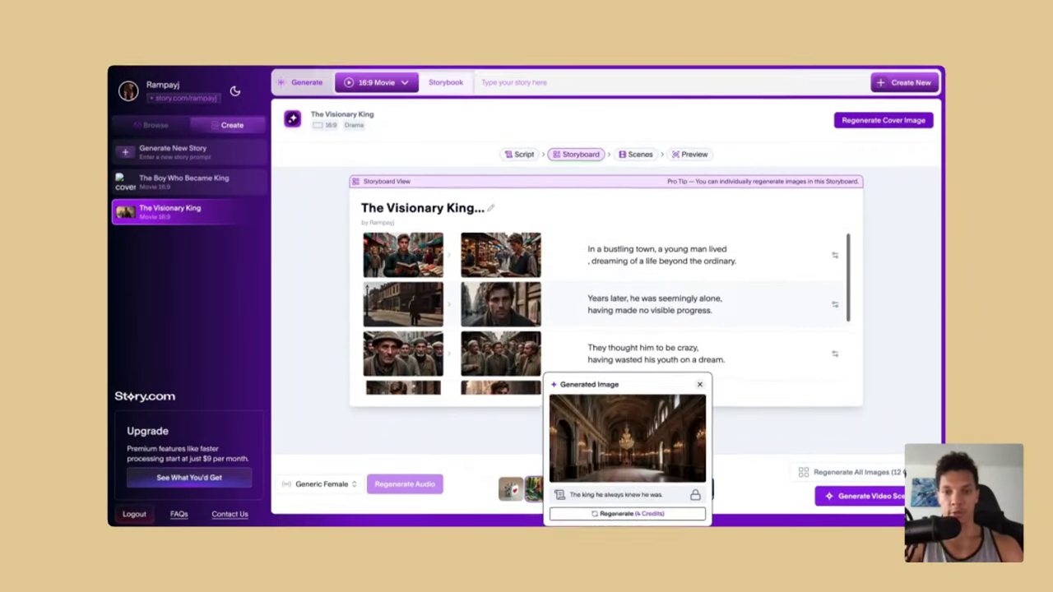
scroll(568, 272, "down", 3)
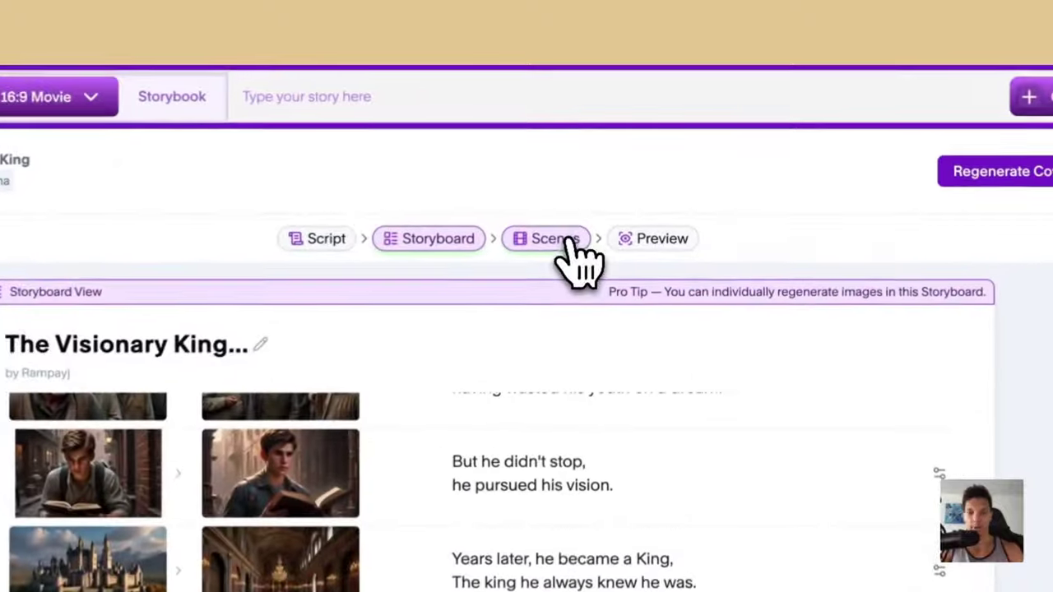
- In Scenes, jump the preview to 'having wasted his youth', 'But he didn't stop' and 'crazy' lines
left_click(549, 247)
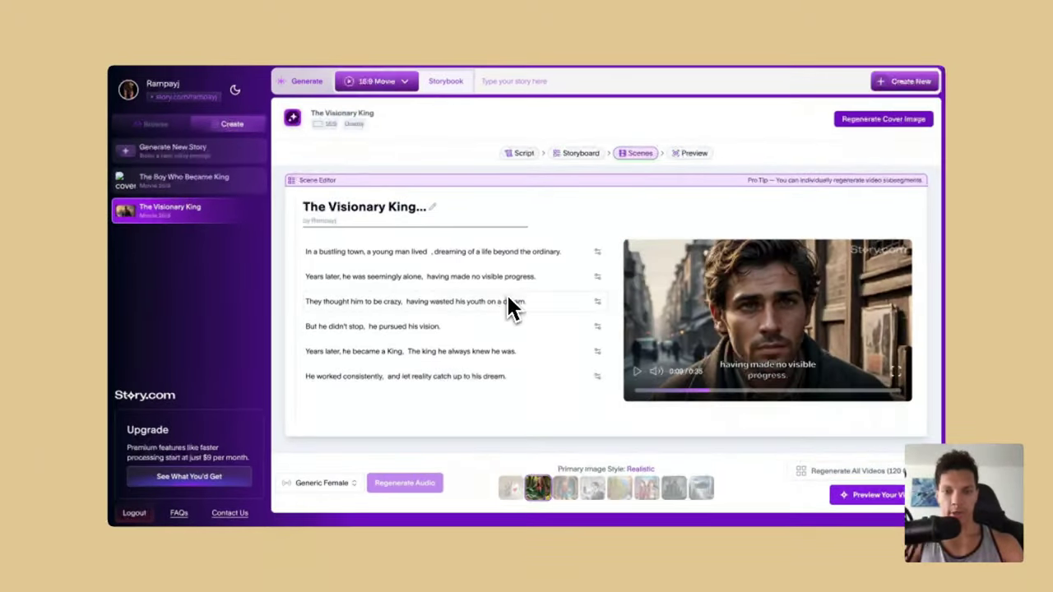
left_click(509, 311)
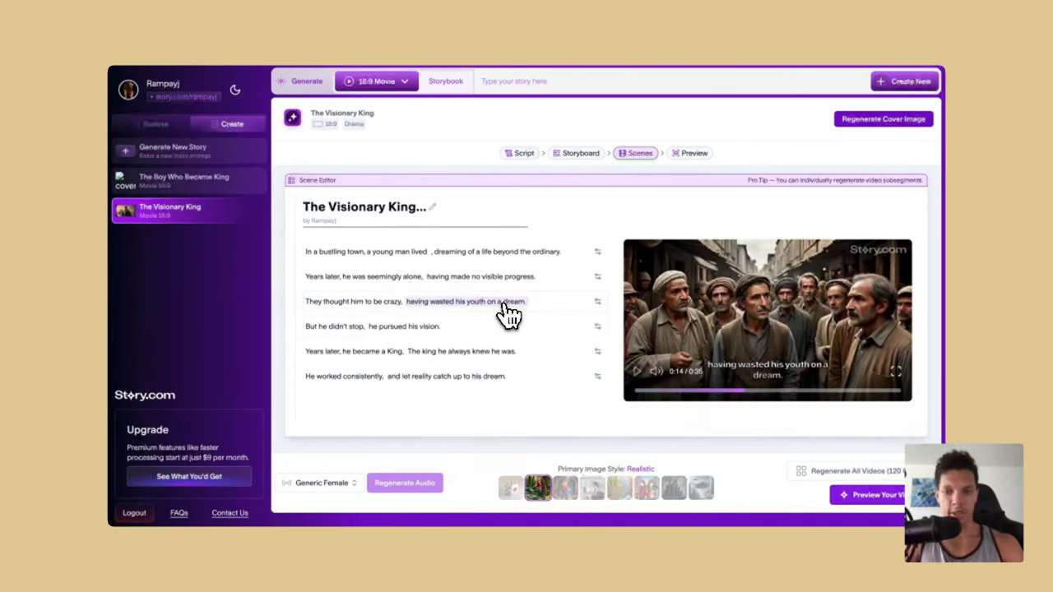
left_click(451, 336)
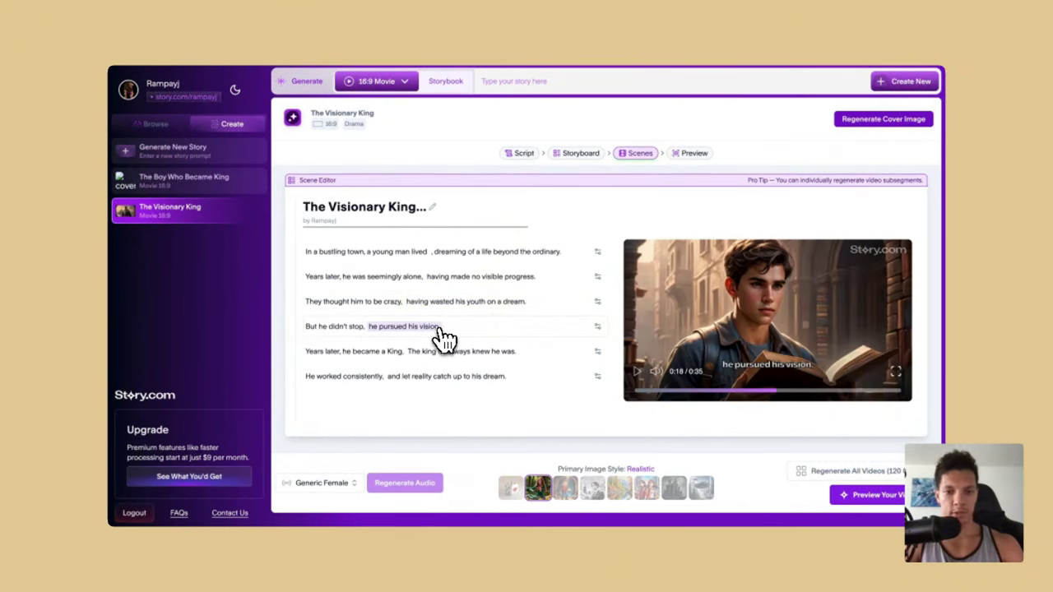
left_click(330, 319)
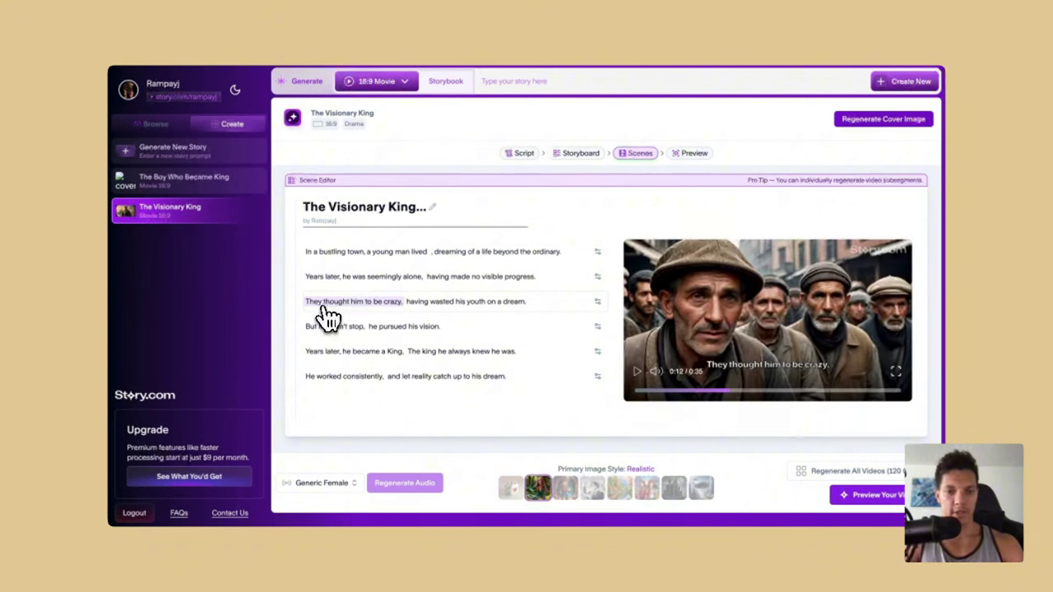
left_click(415, 311)
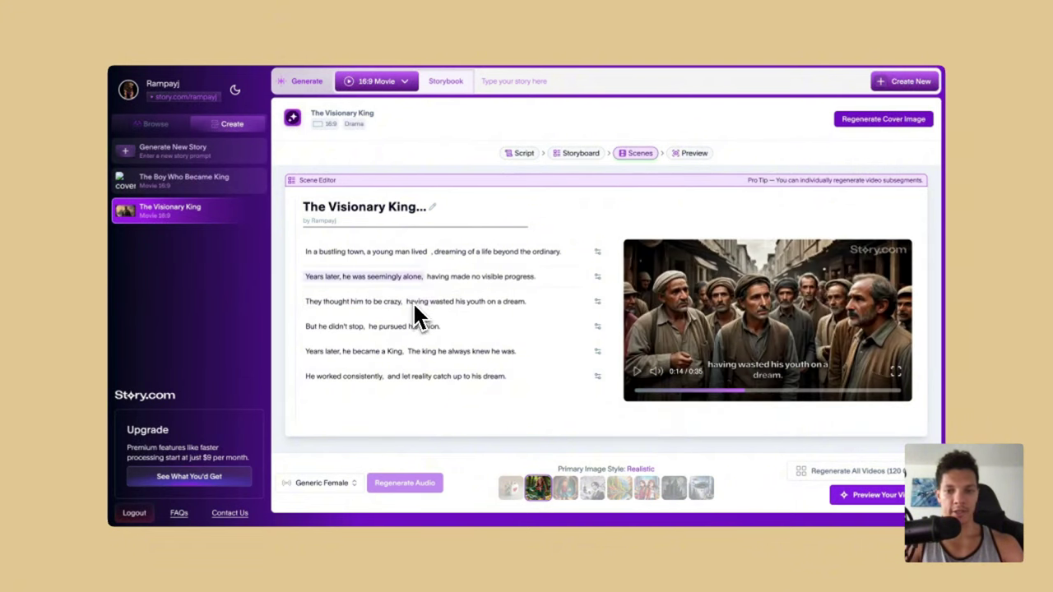
- Jump to the opening narration lines, then open and dismiss the first scene's Edit Segments dialog
left_click(429, 282)
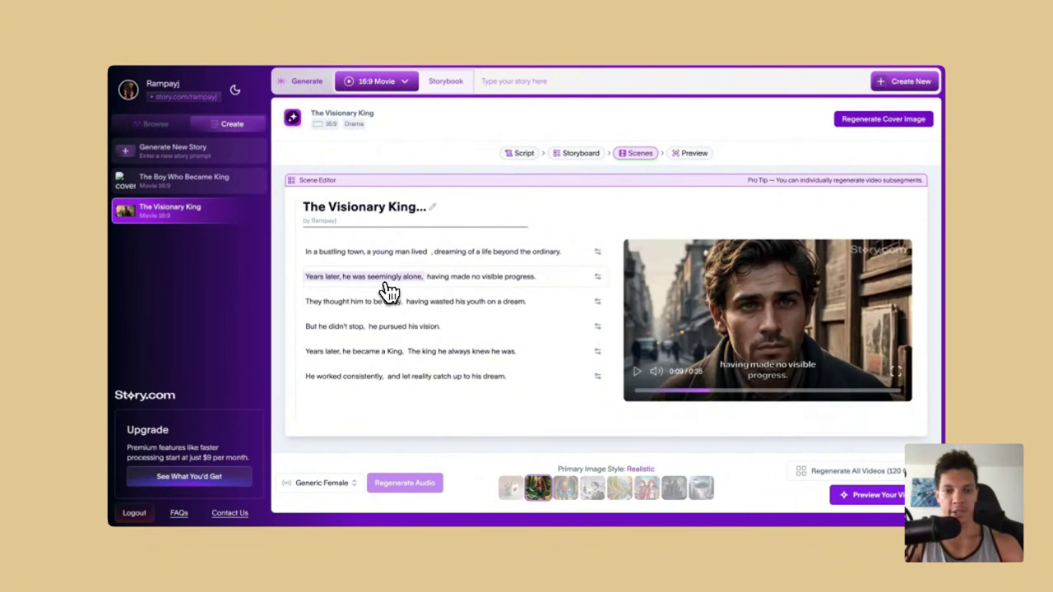
left_click(372, 255)
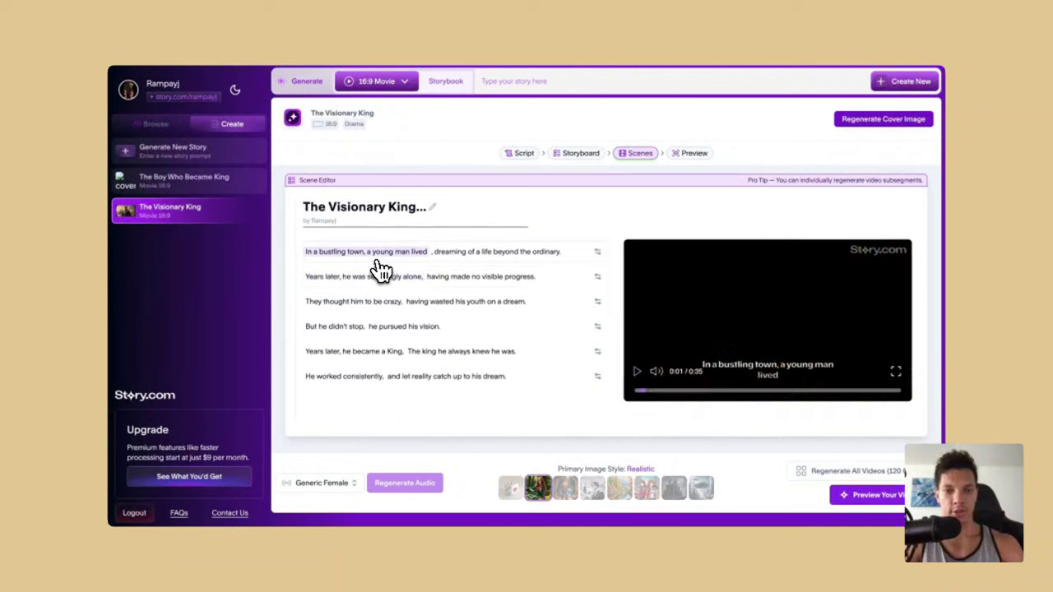
left_click(478, 258)
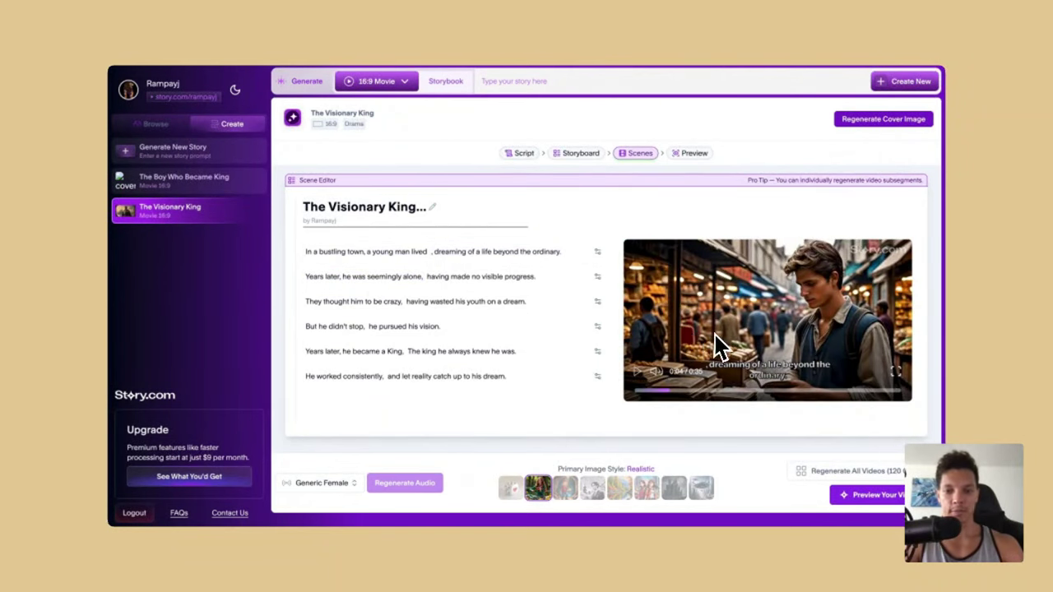
left_click(598, 253)
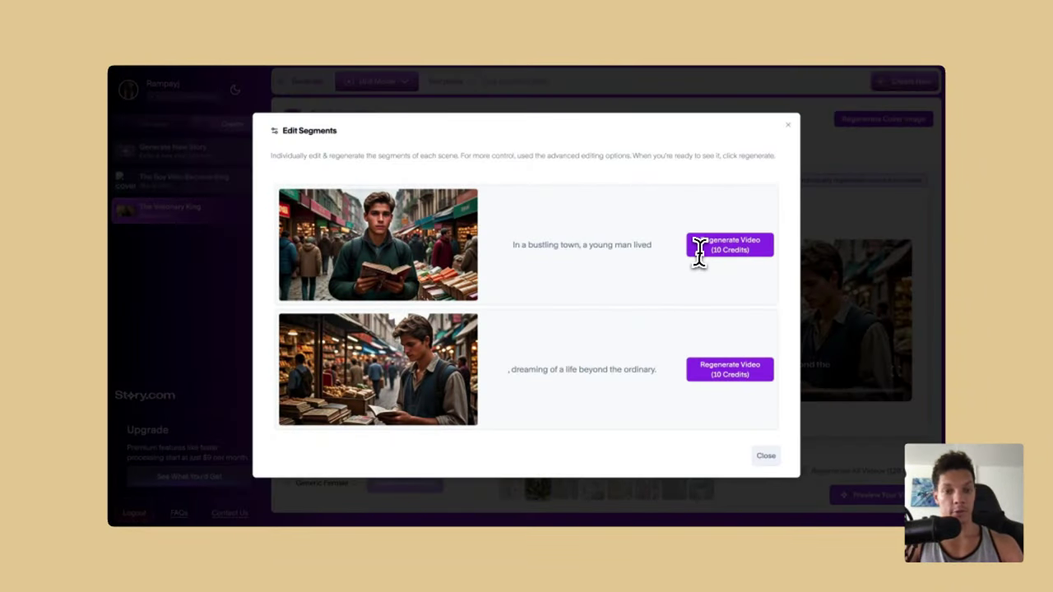
key("Escape")
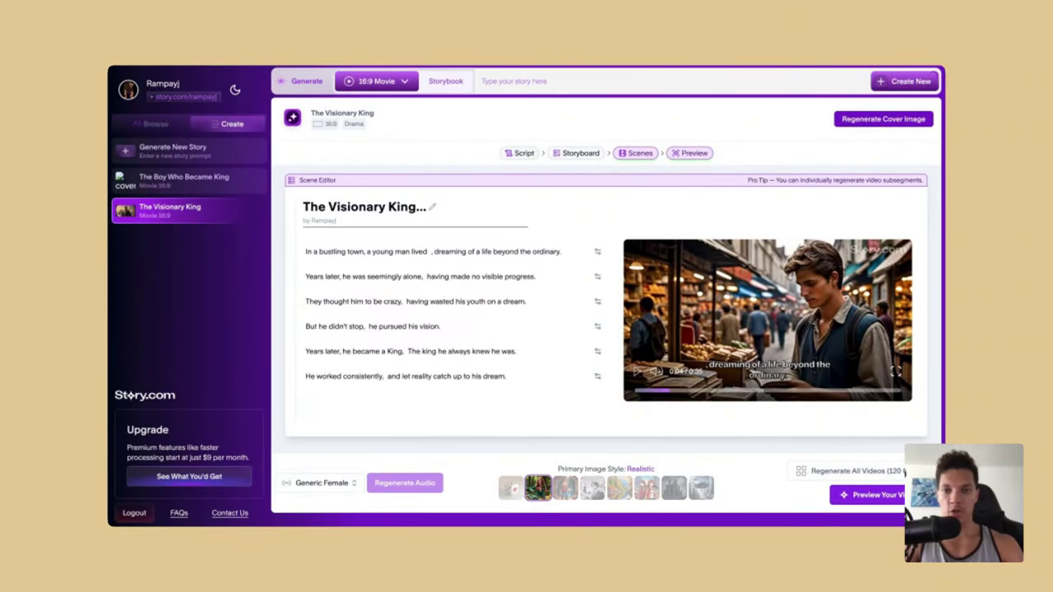
- In Preview, keep Generic Female as the narration voice, then return to the Storyboard
left_click(685, 158)
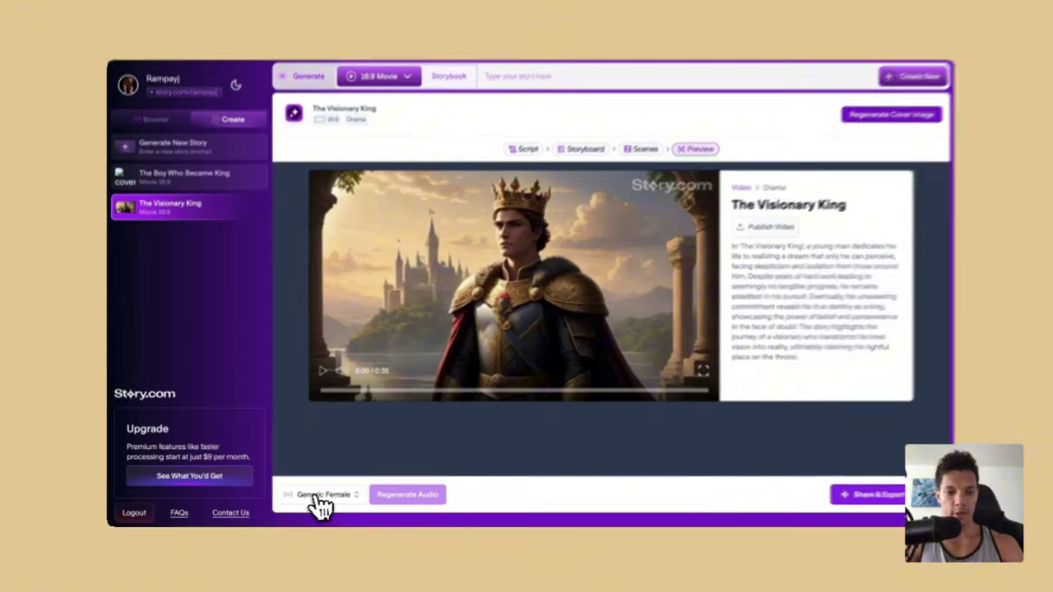
left_click(324, 495)
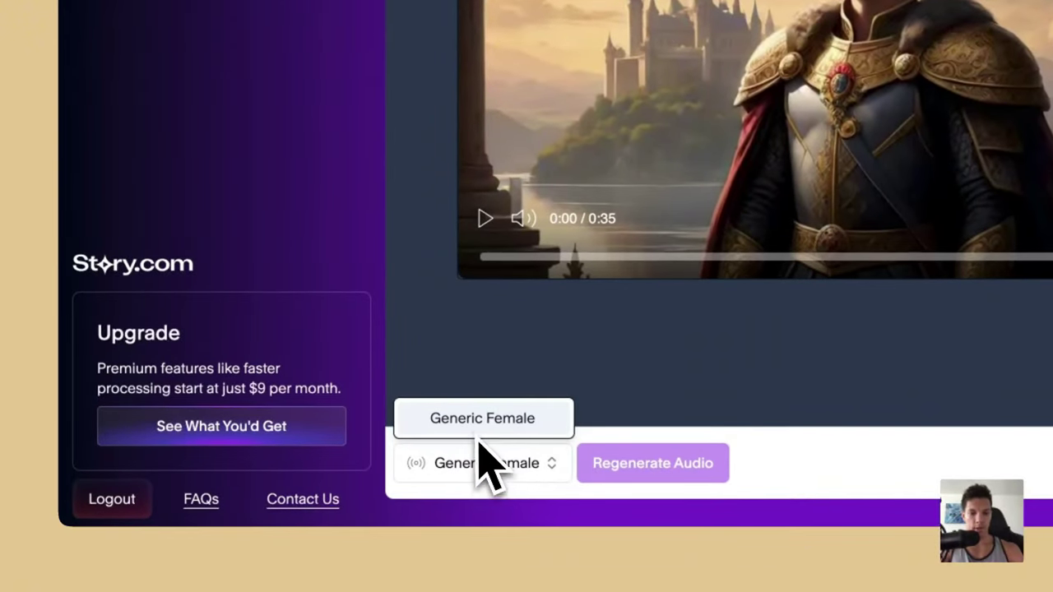
left_click(480, 431)
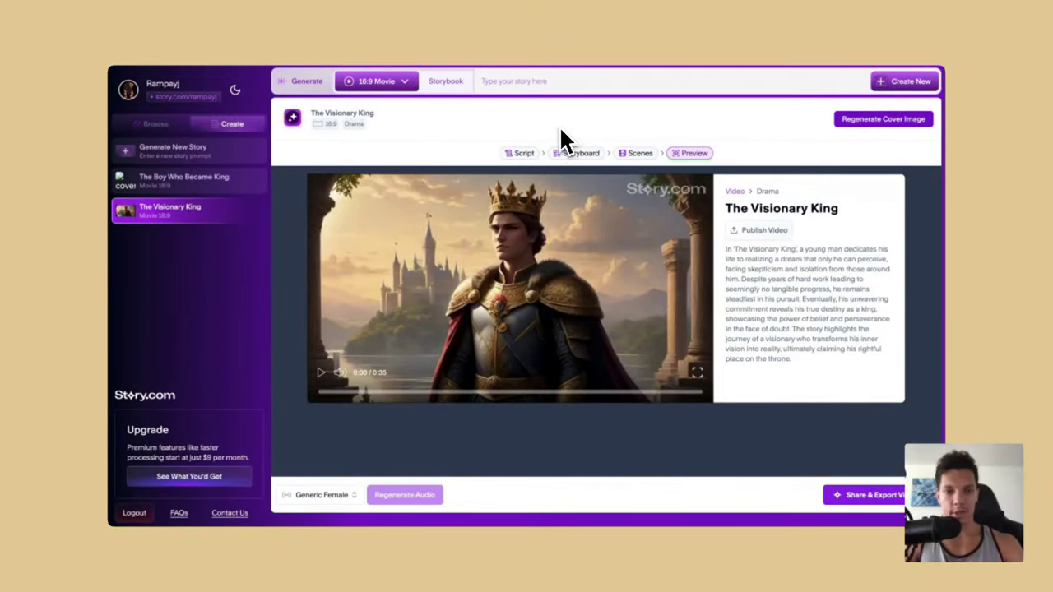
left_click(579, 153)
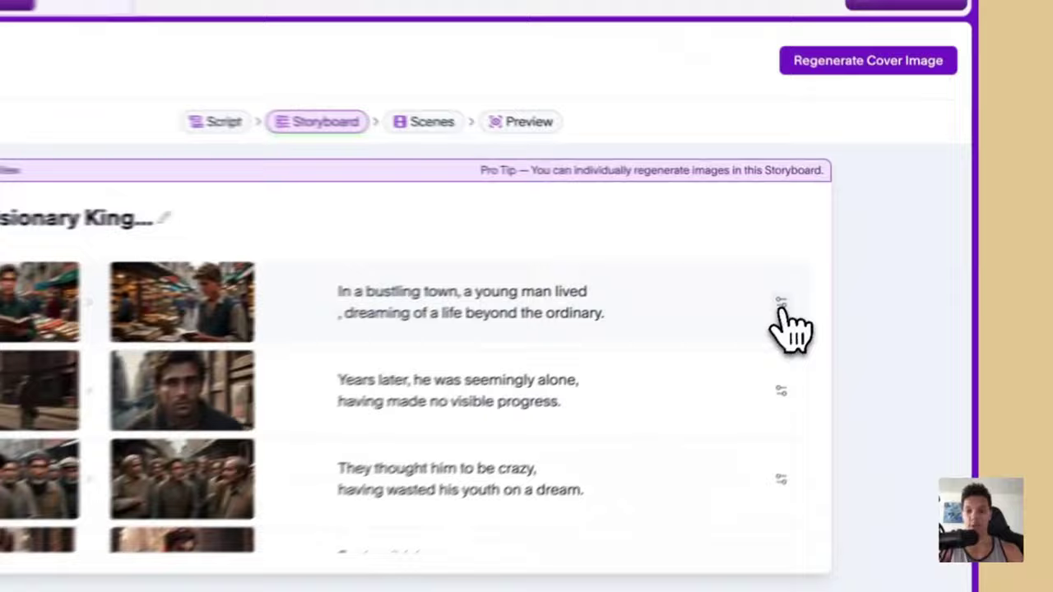
left_click(836, 258)
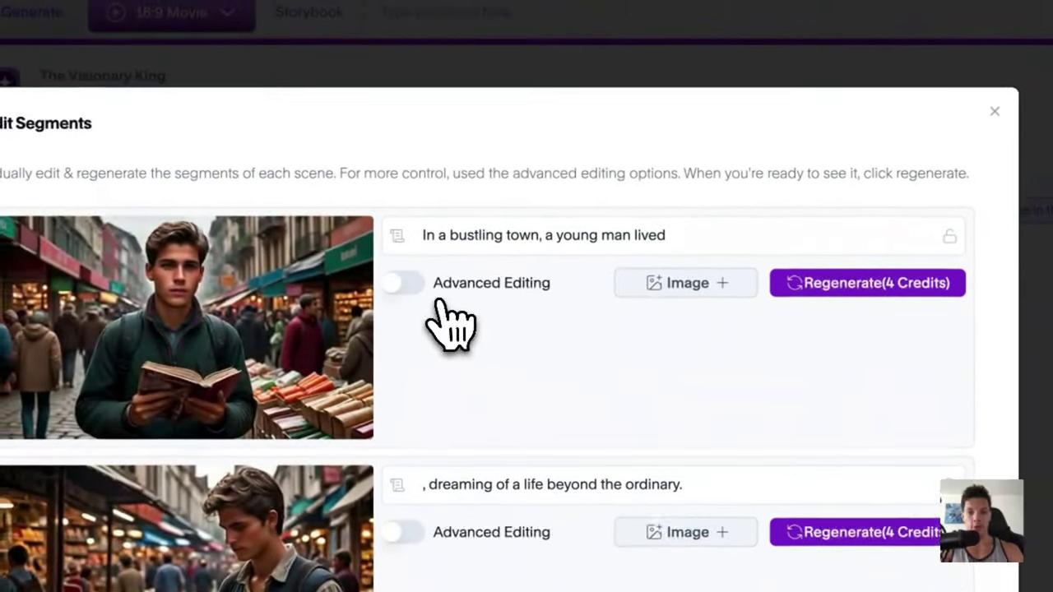
left_click(434, 288)
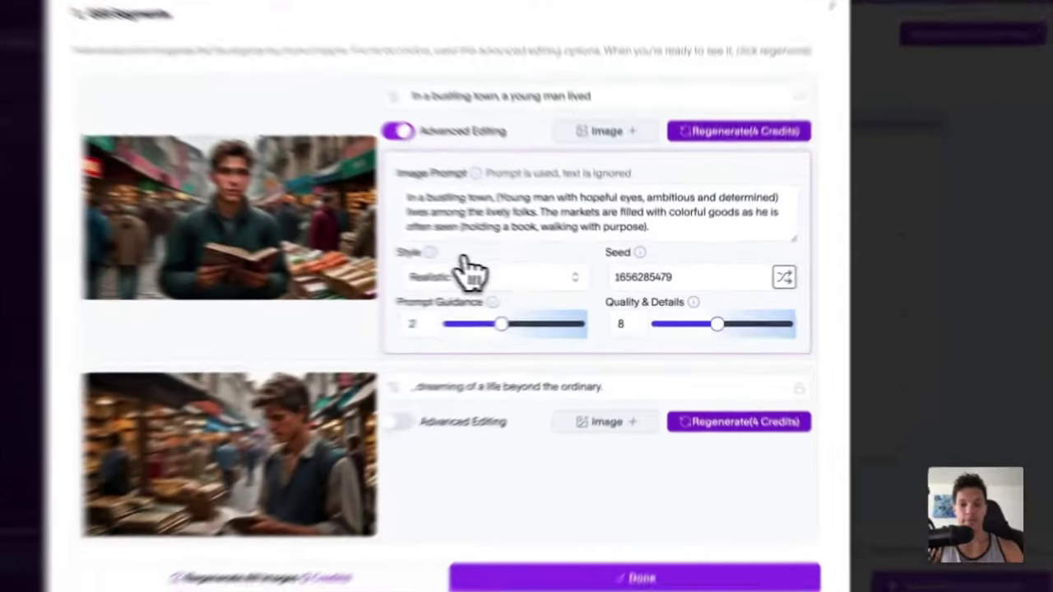
left_click(539, 282)
left_click(576, 293)
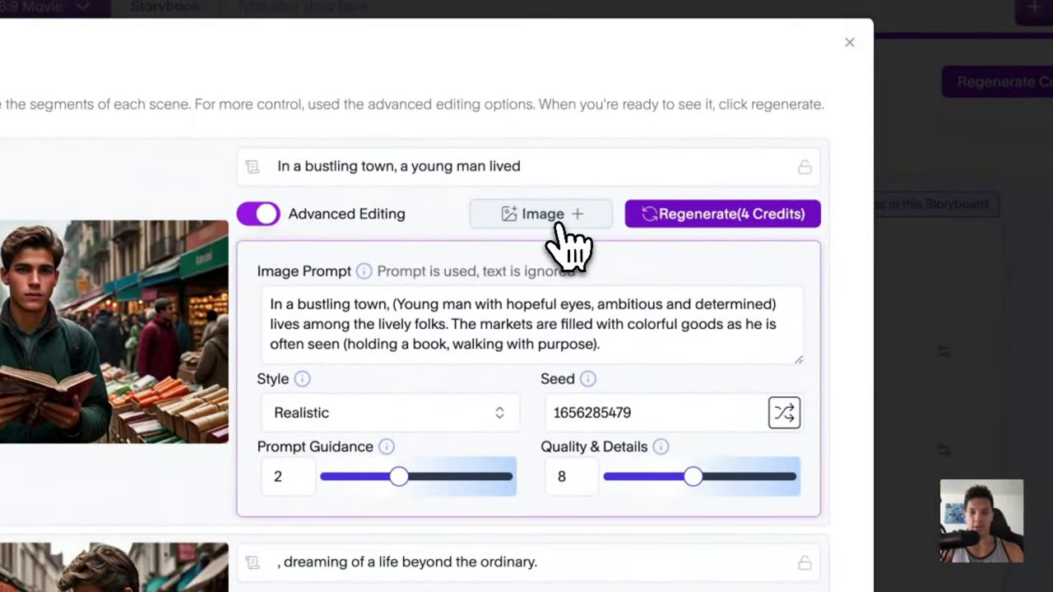
left_click(559, 219)
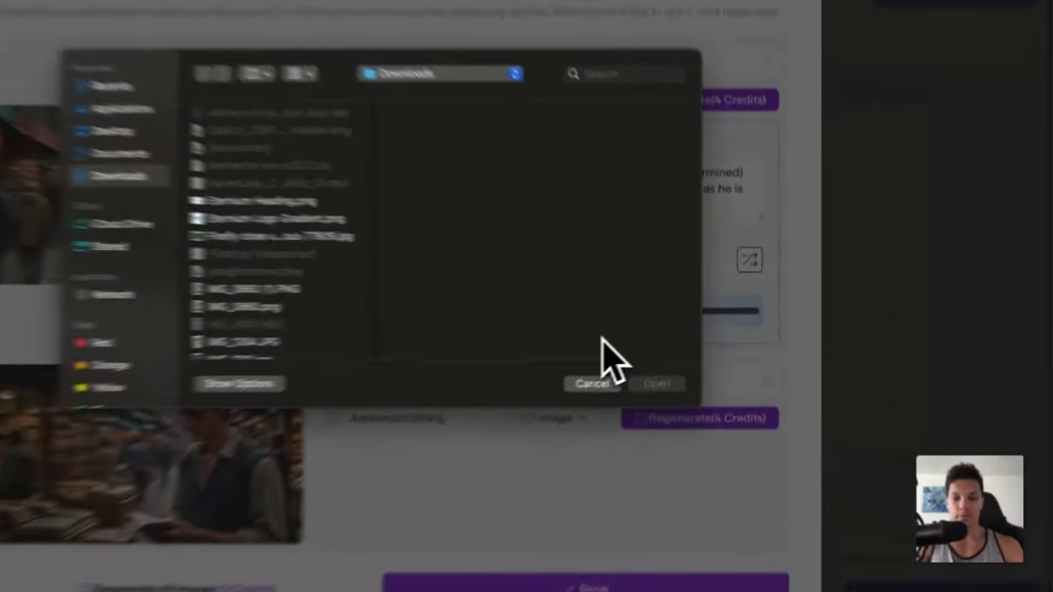
left_click(589, 563)
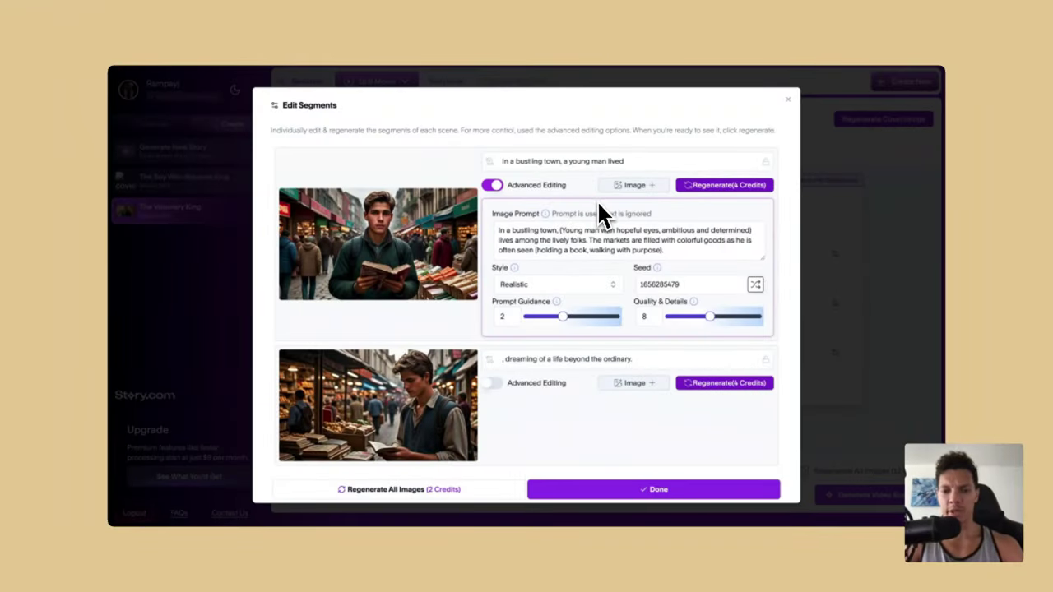
left_click(493, 184)
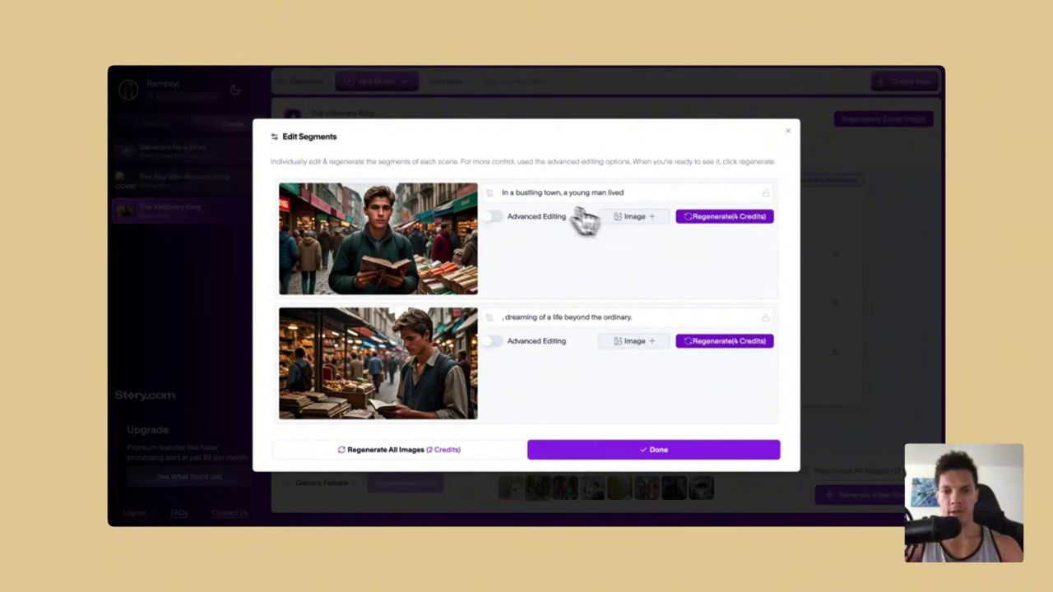
left_click(616, 455)
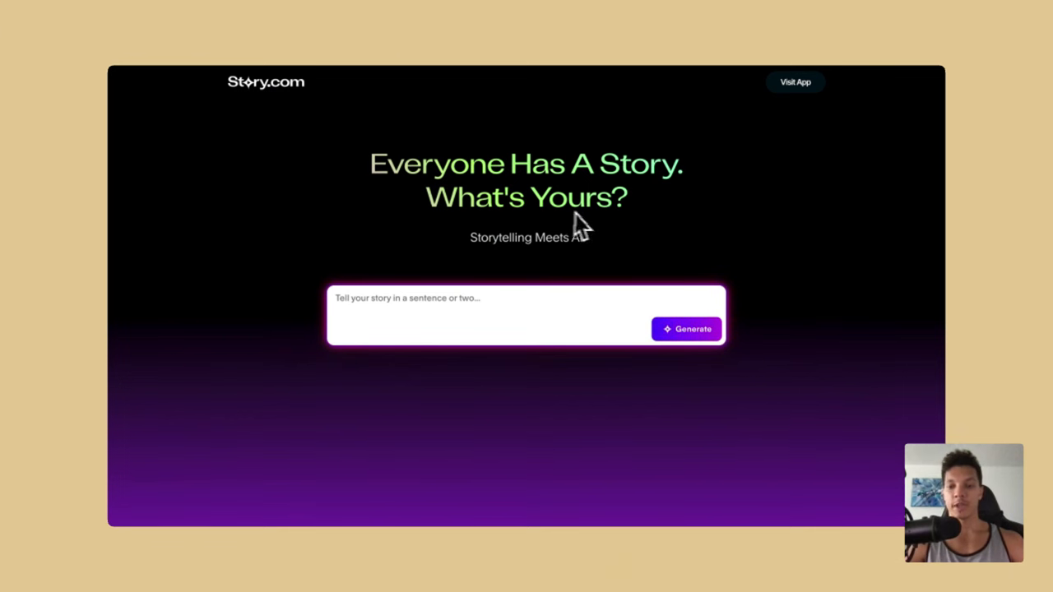
scroll(619, 230, "down", 1)
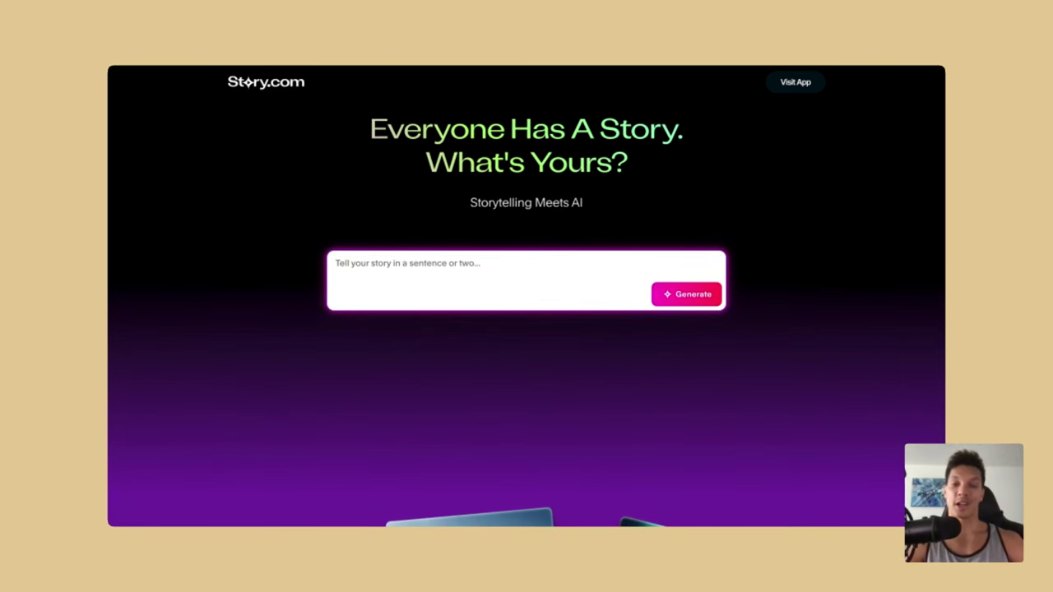
scroll(527, 329, "up", 1)
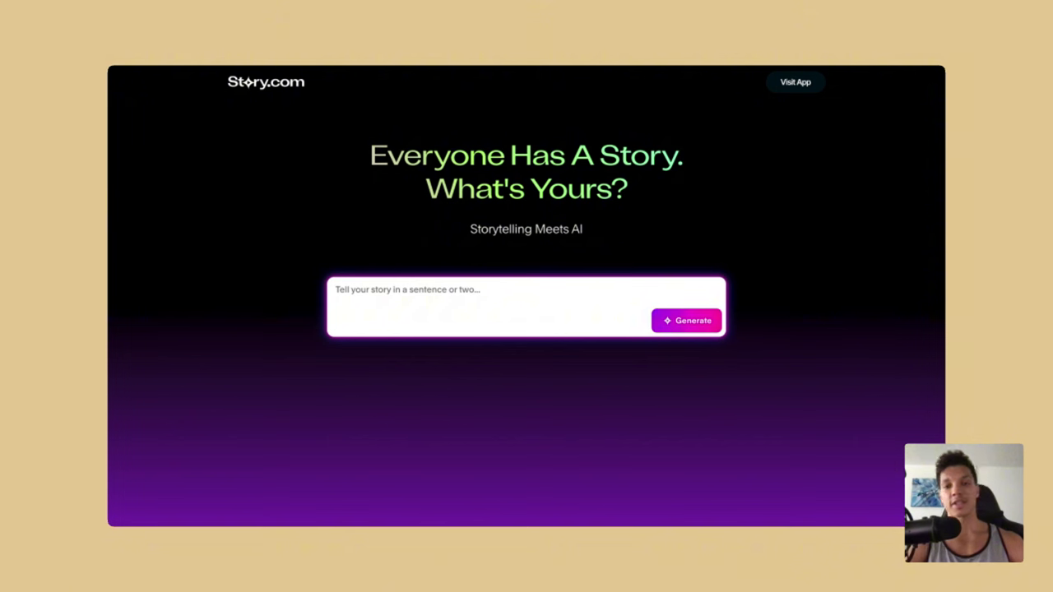